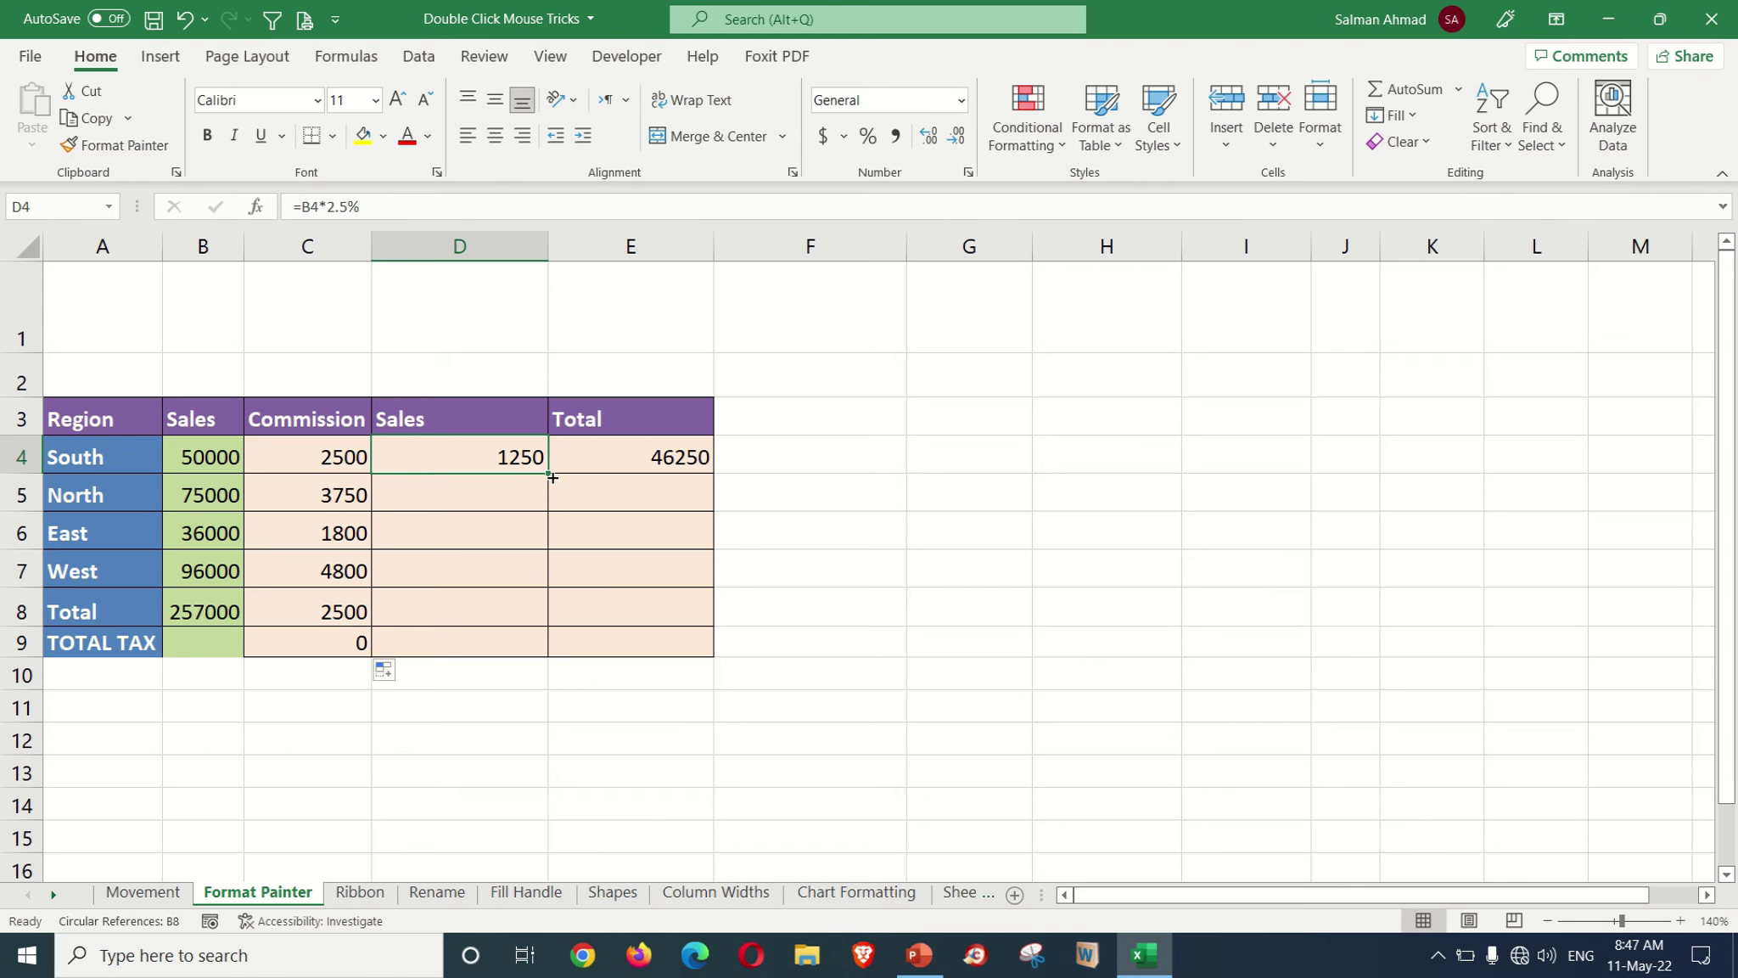
- Fill the formulas in D4 and E4 down their columns through row 9 of the regional sales table
double_click(549, 474)
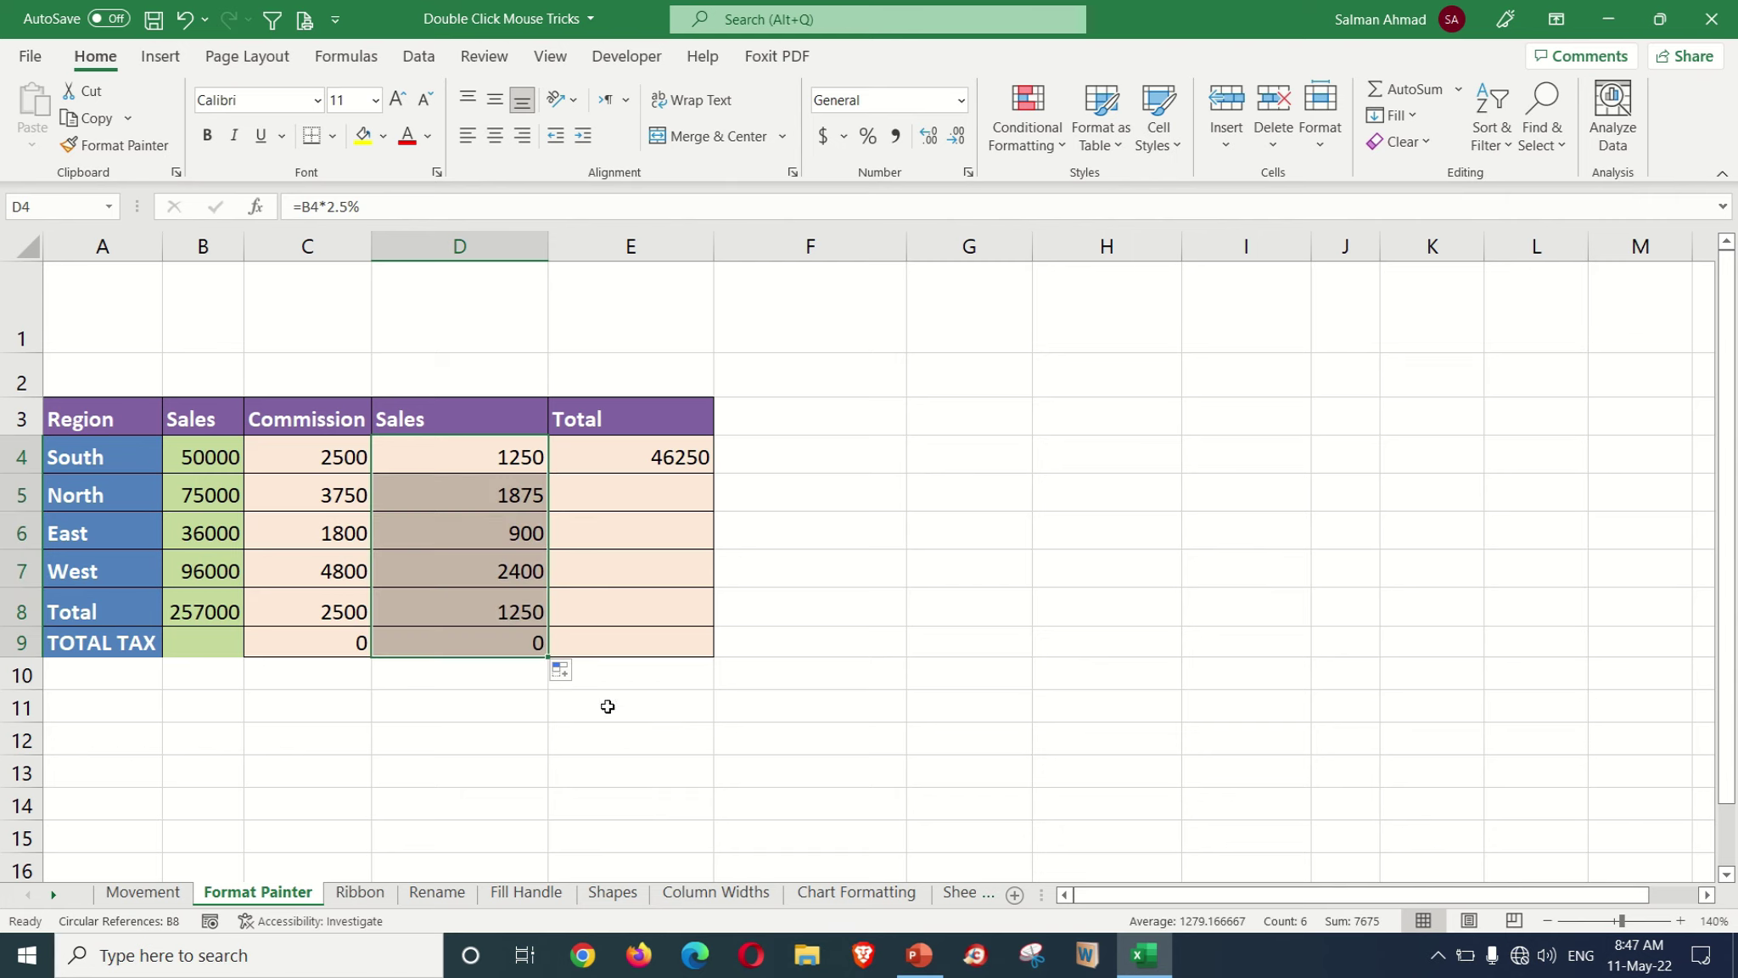
left_click(655, 463)
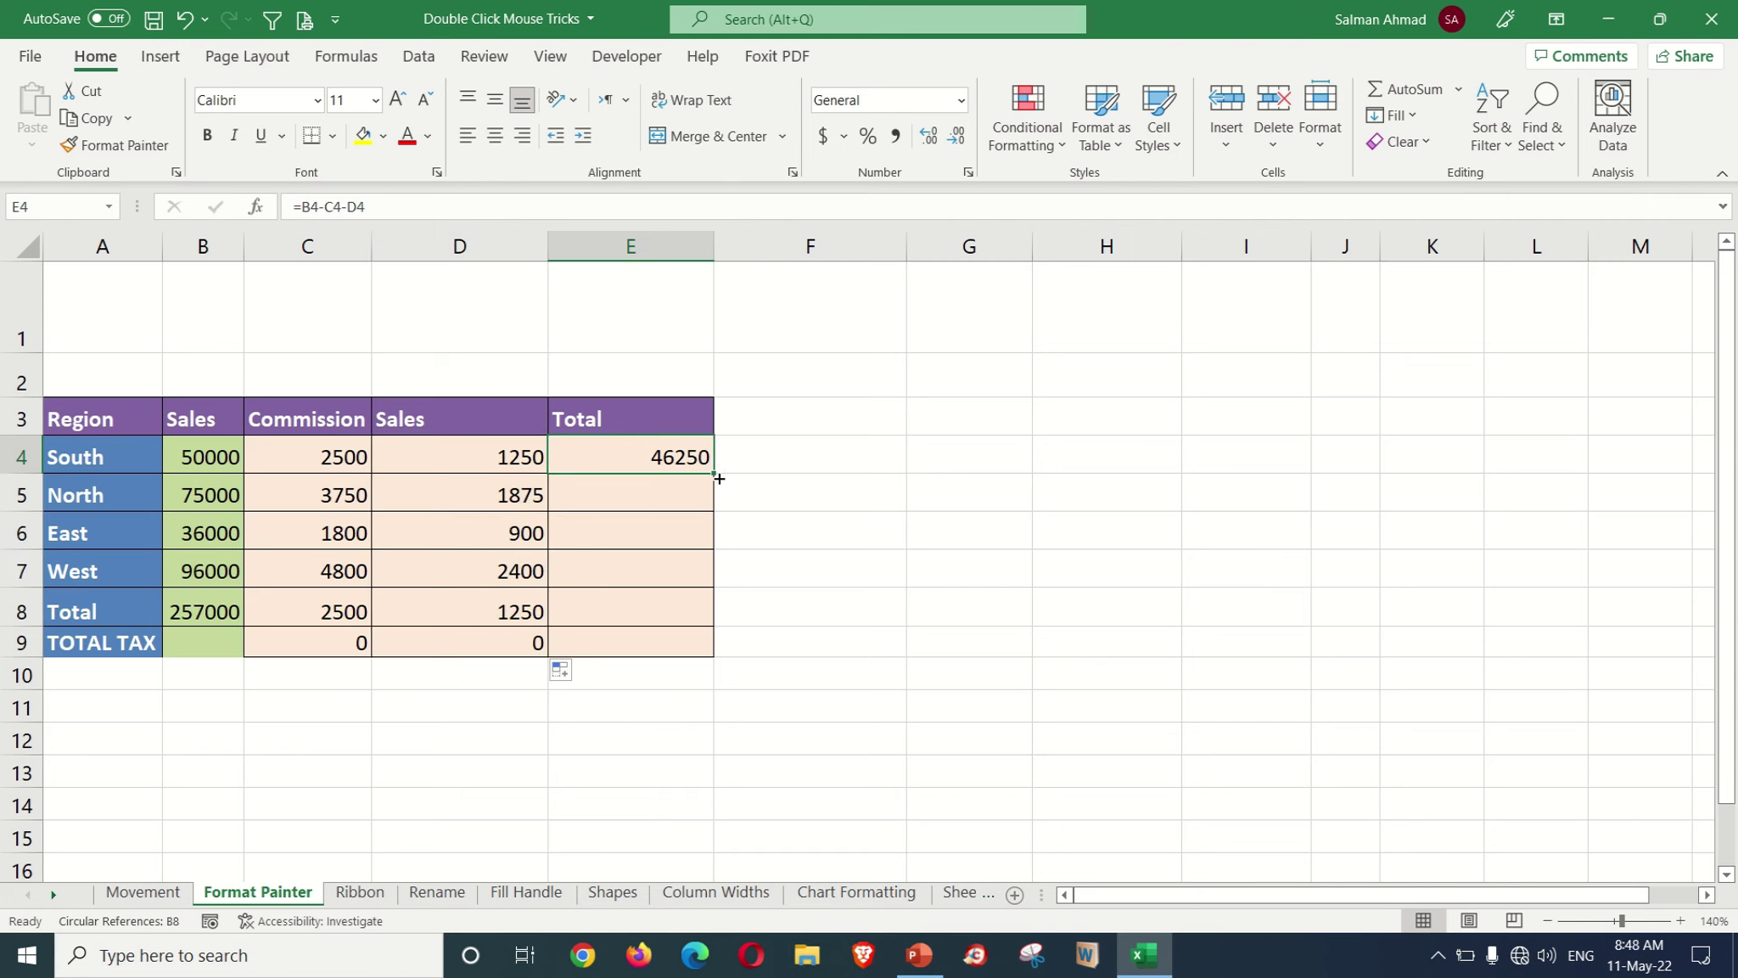
double_click(717, 476)
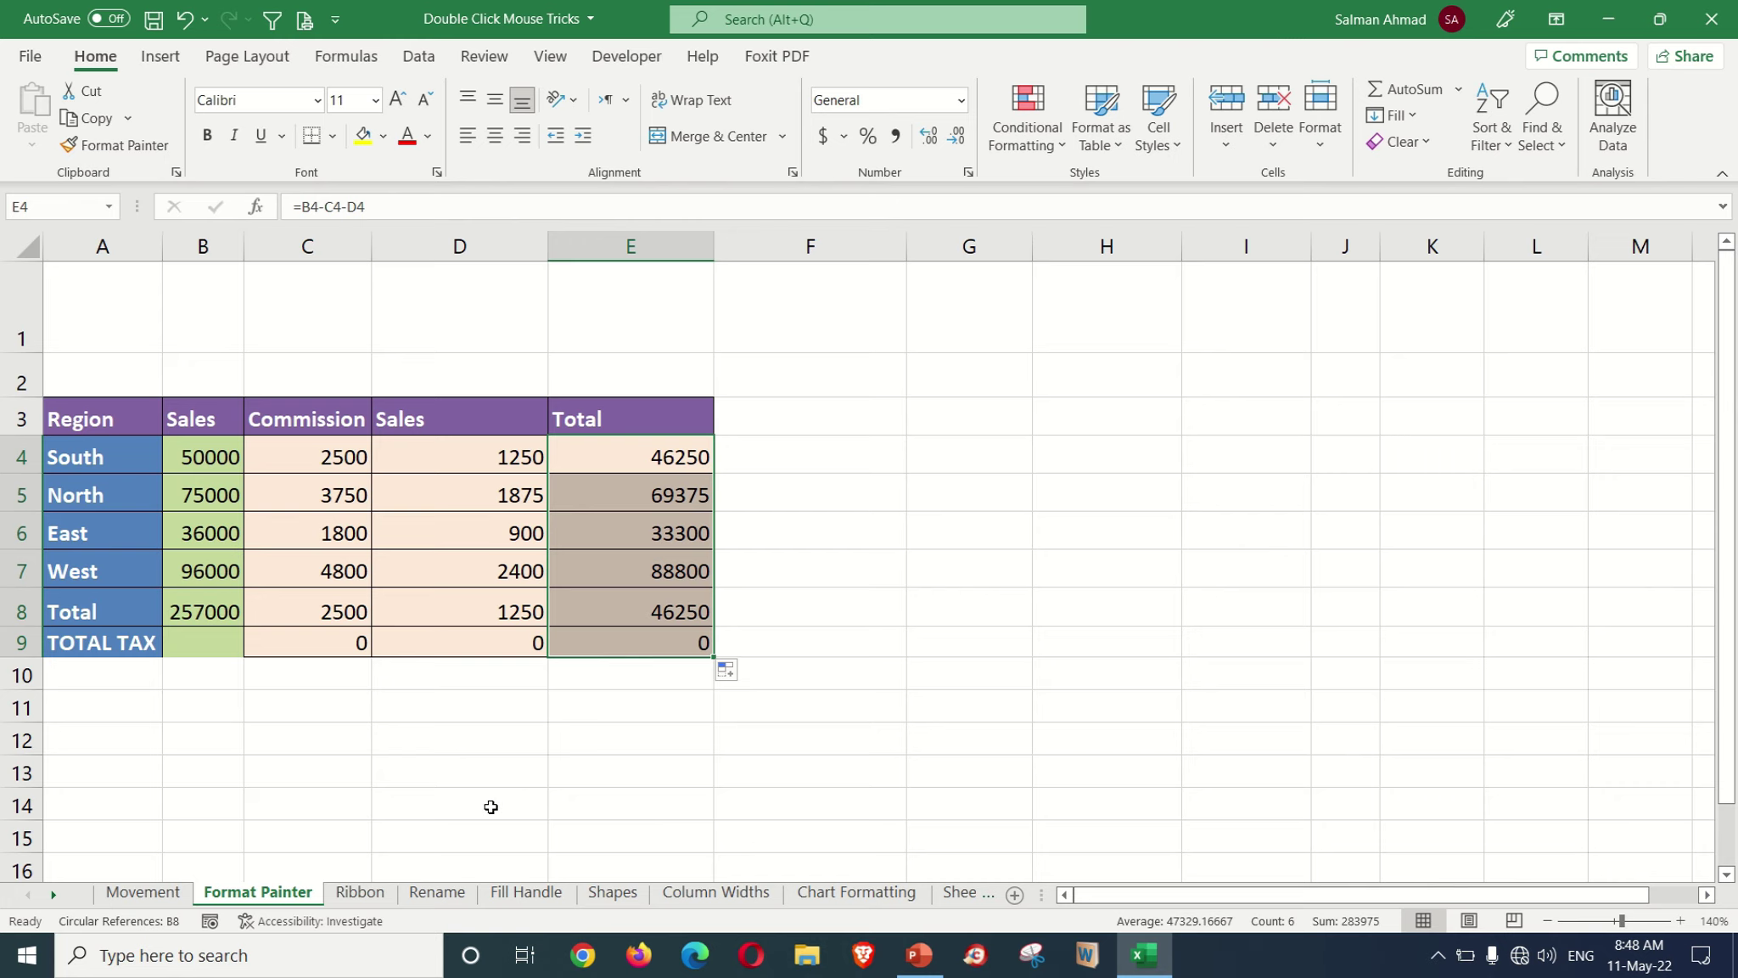
- On the Ribbon sheet, collapse the command ribbon and restore it
left_click(360, 892)
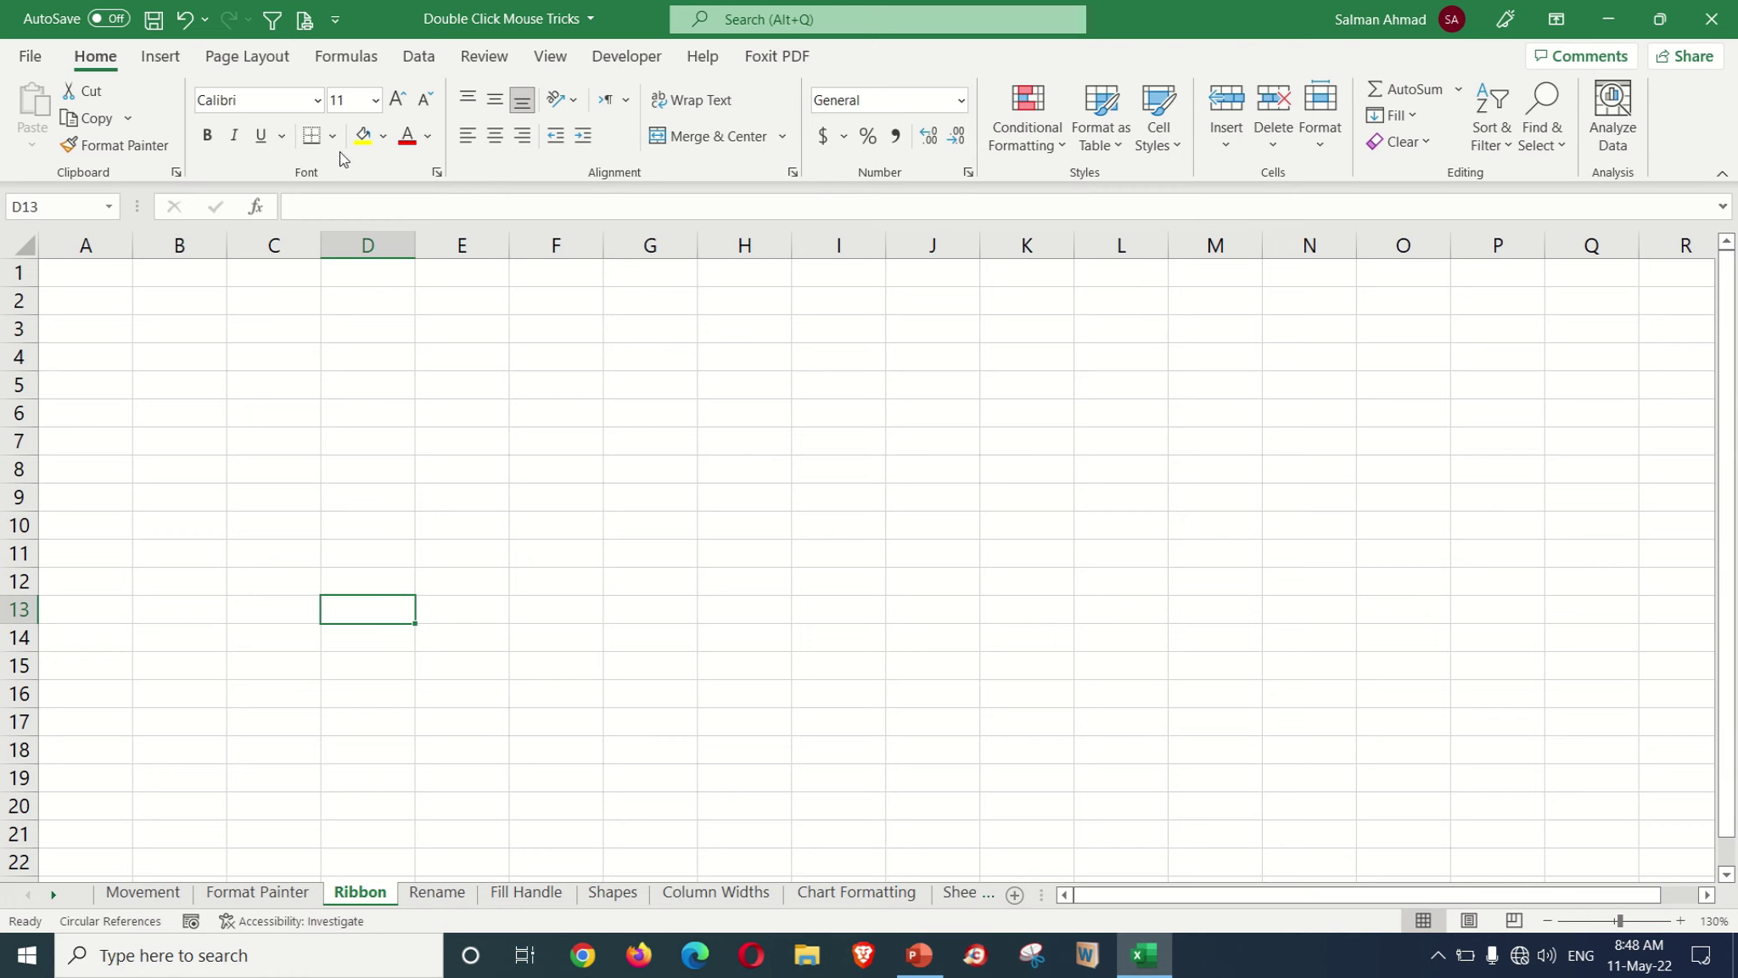
double_click(104, 63)
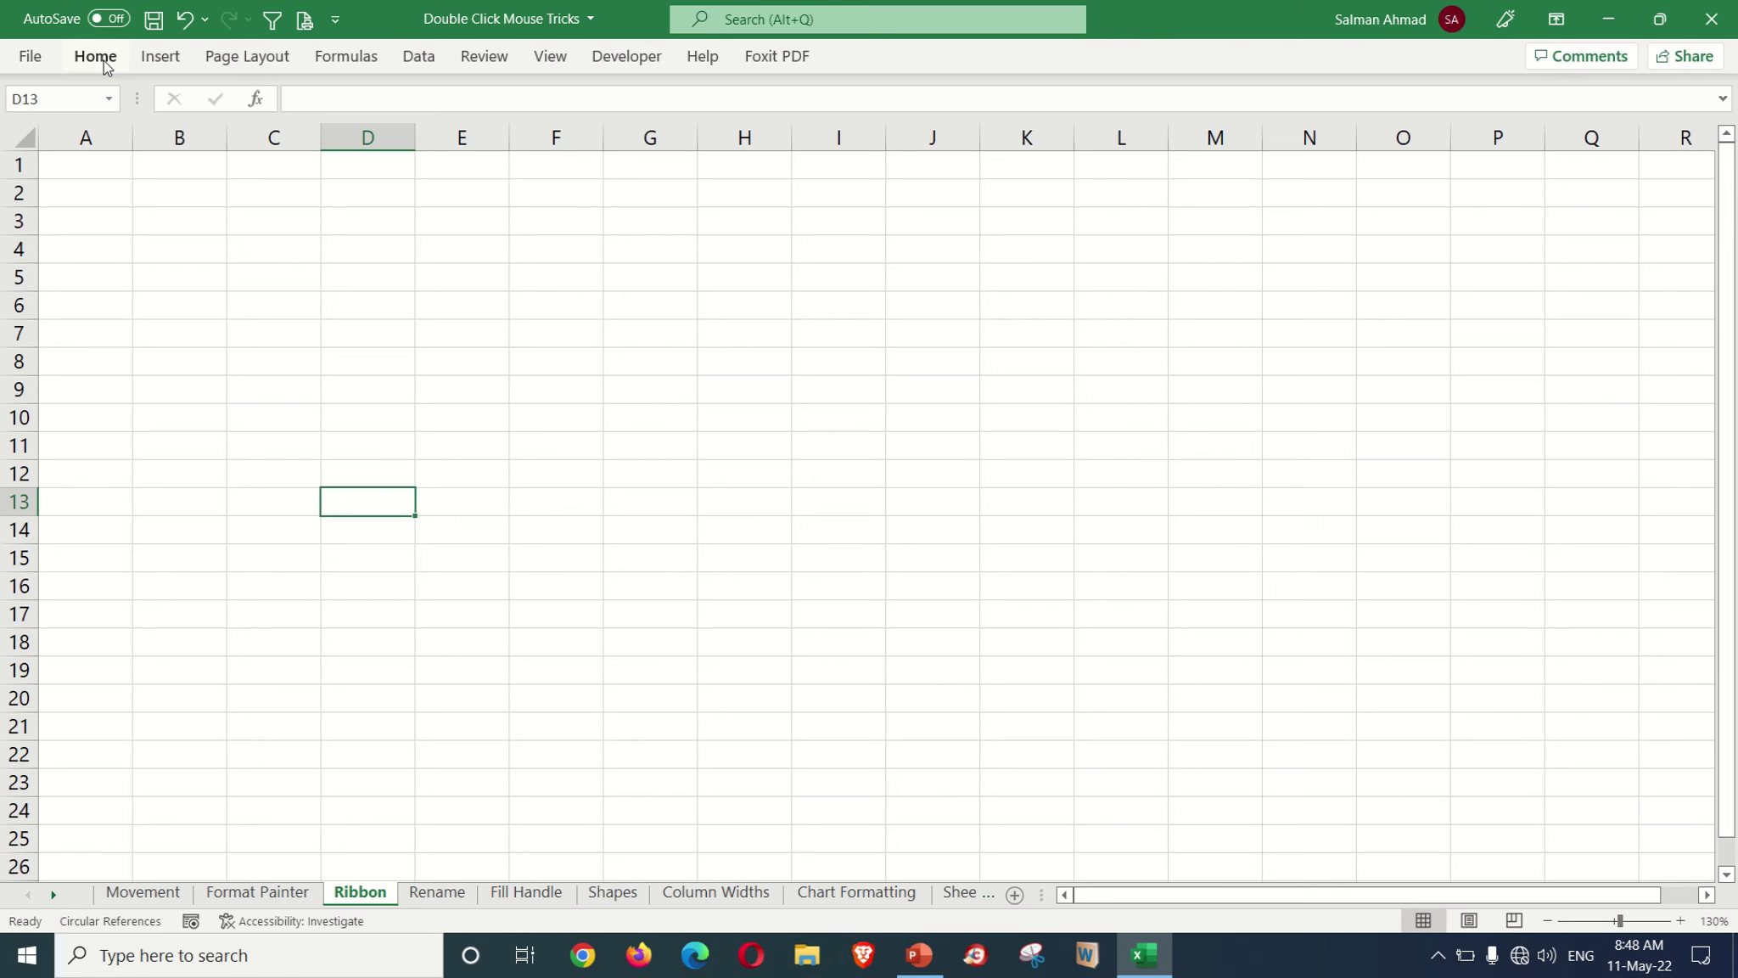
double_click(103, 61)
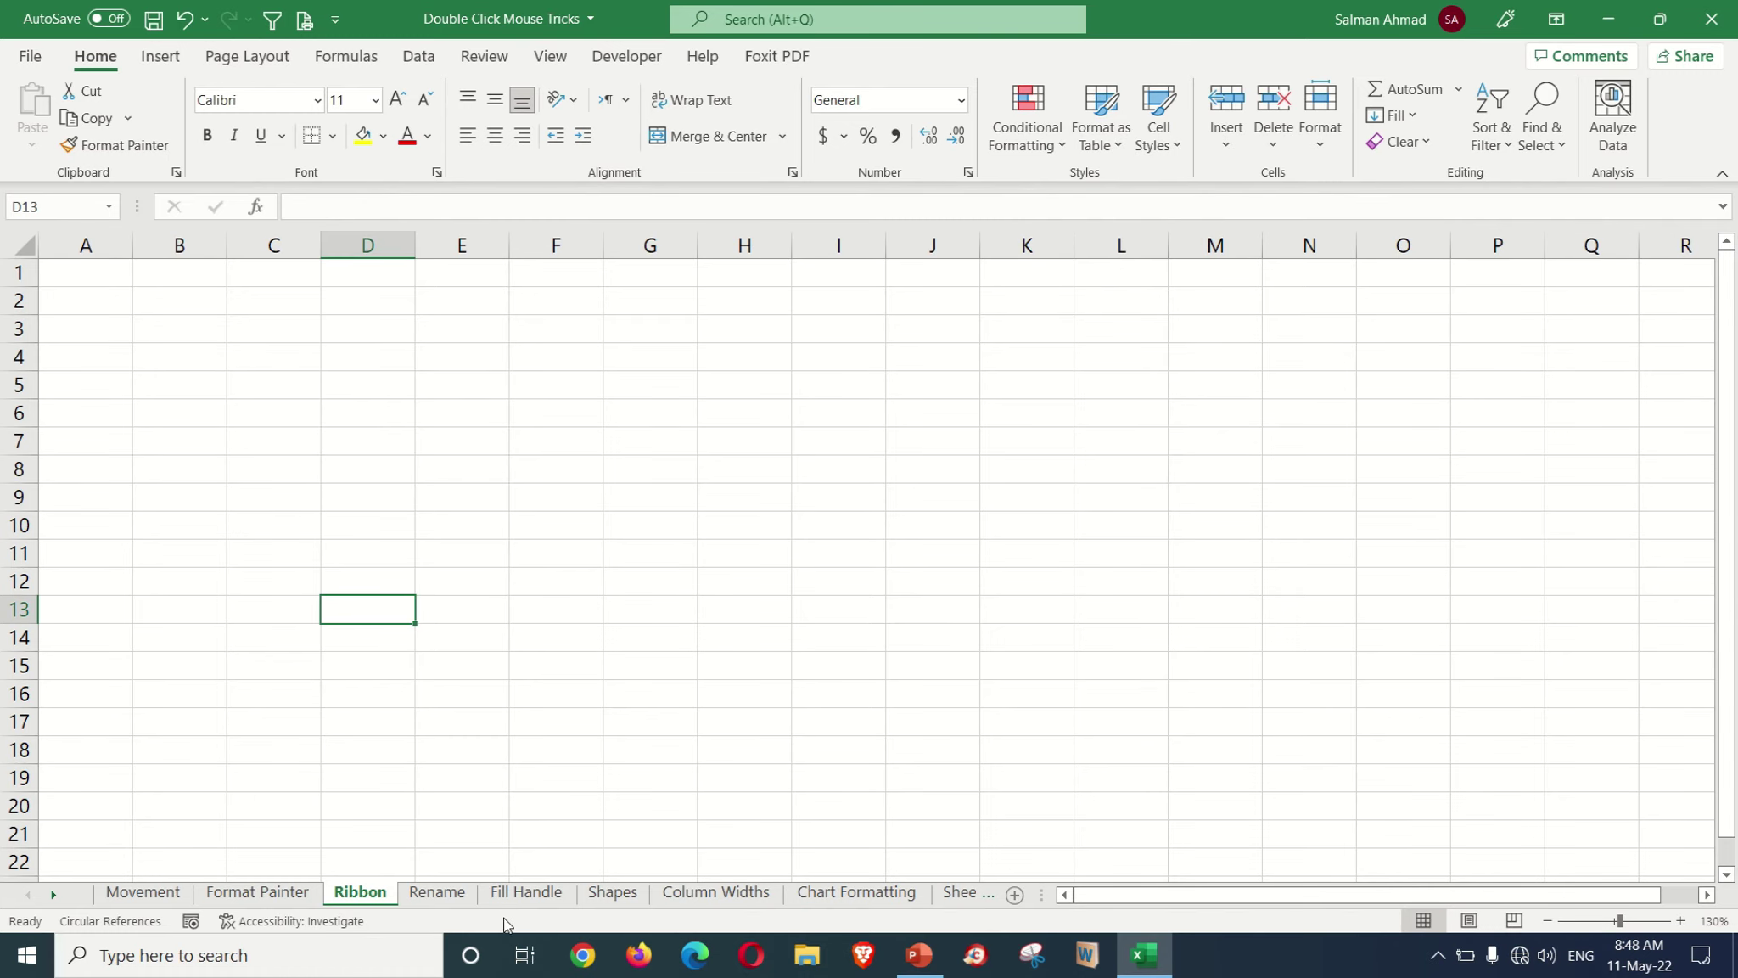
- Rename the worksheet named Rename as Sales
left_click(451, 898)
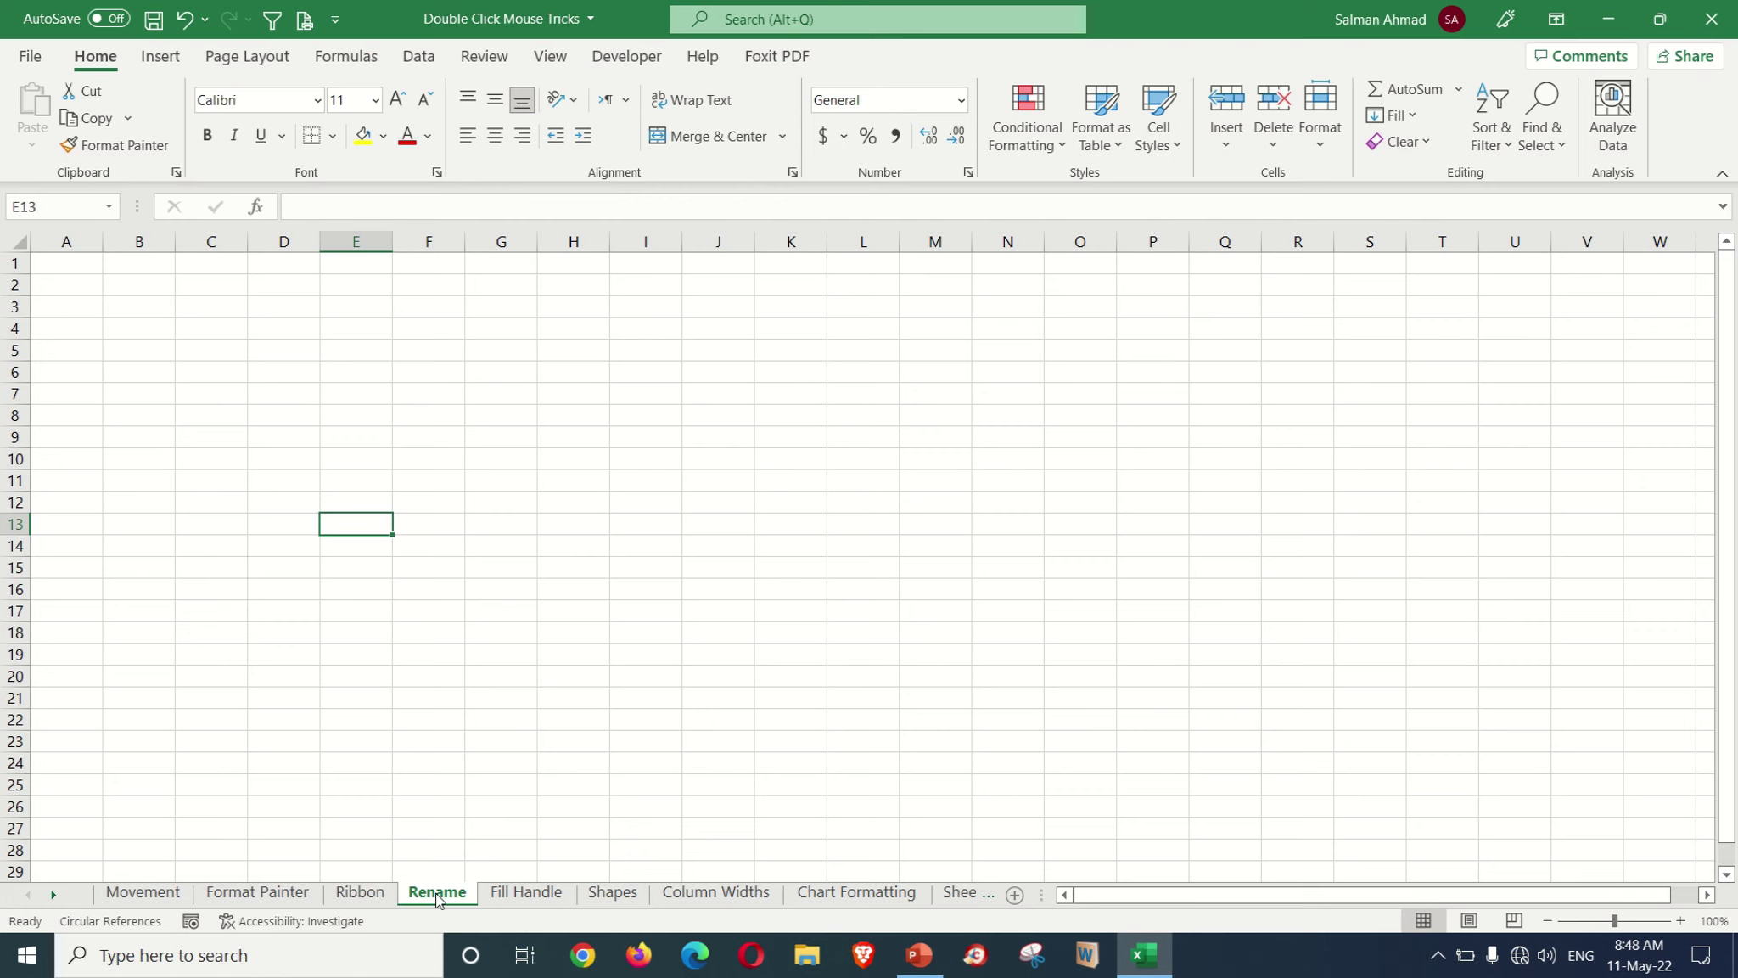
double_click(437, 893)
type("Sales")
key("Return")
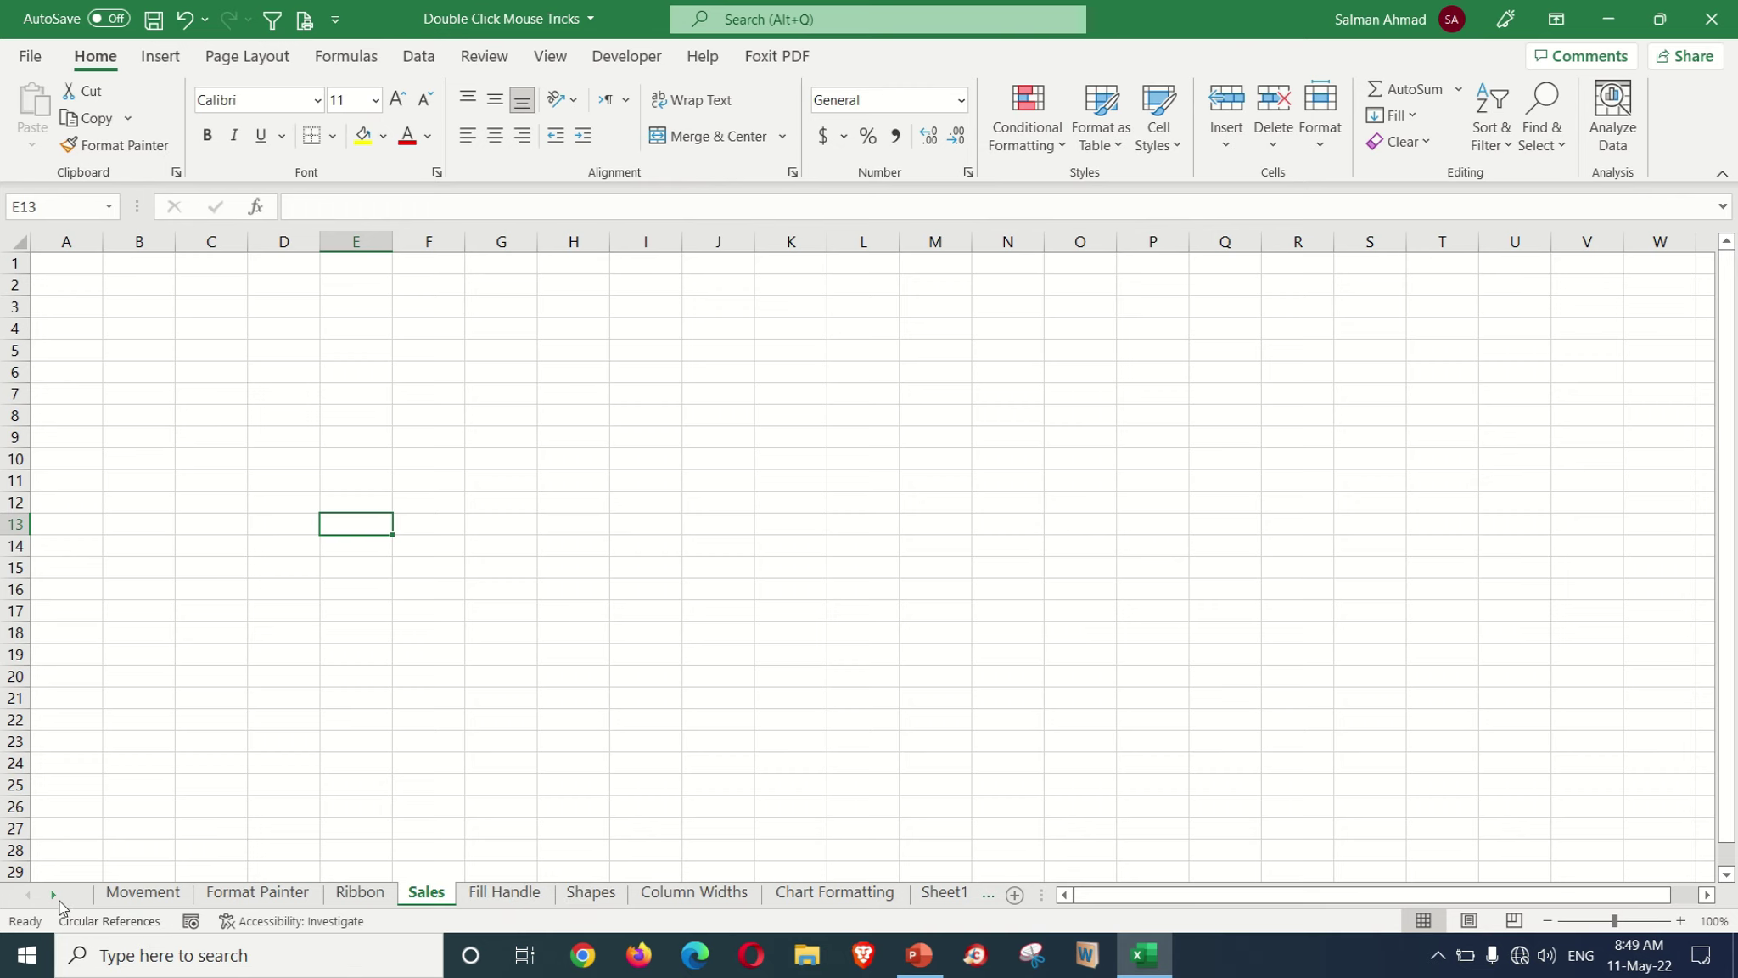
- On the Shapes sheet, replace the text in the purple callout shape with "Tax"
left_click(587, 893)
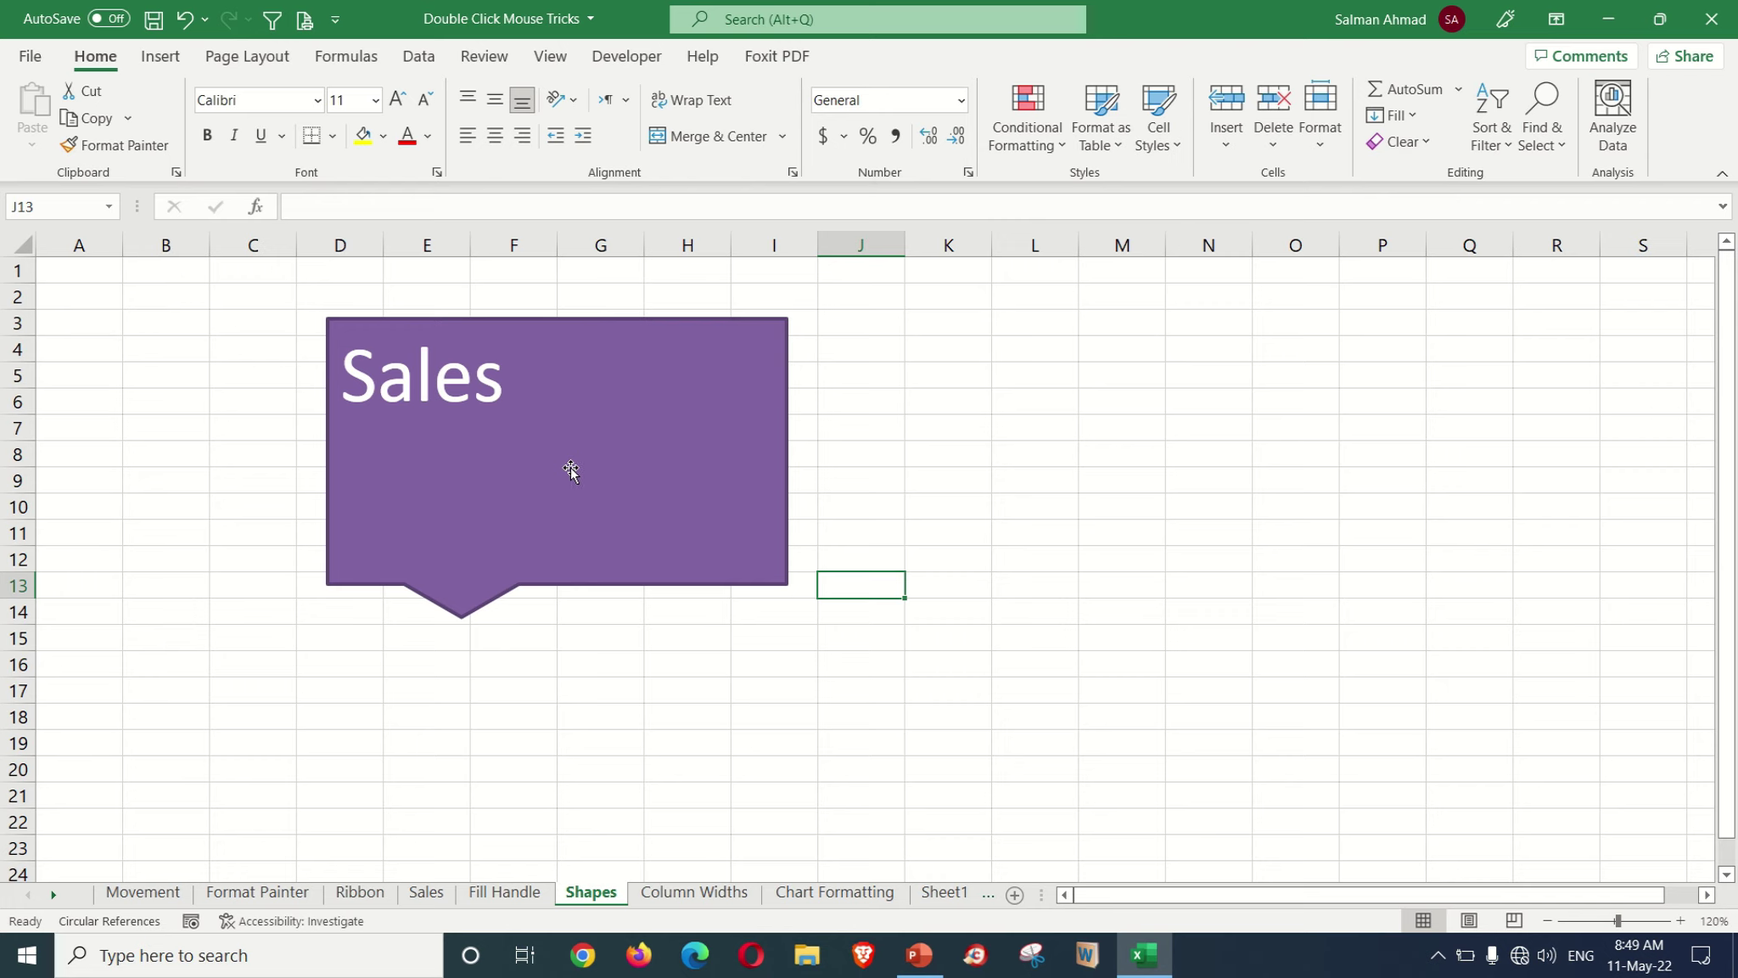
left_click(533, 437)
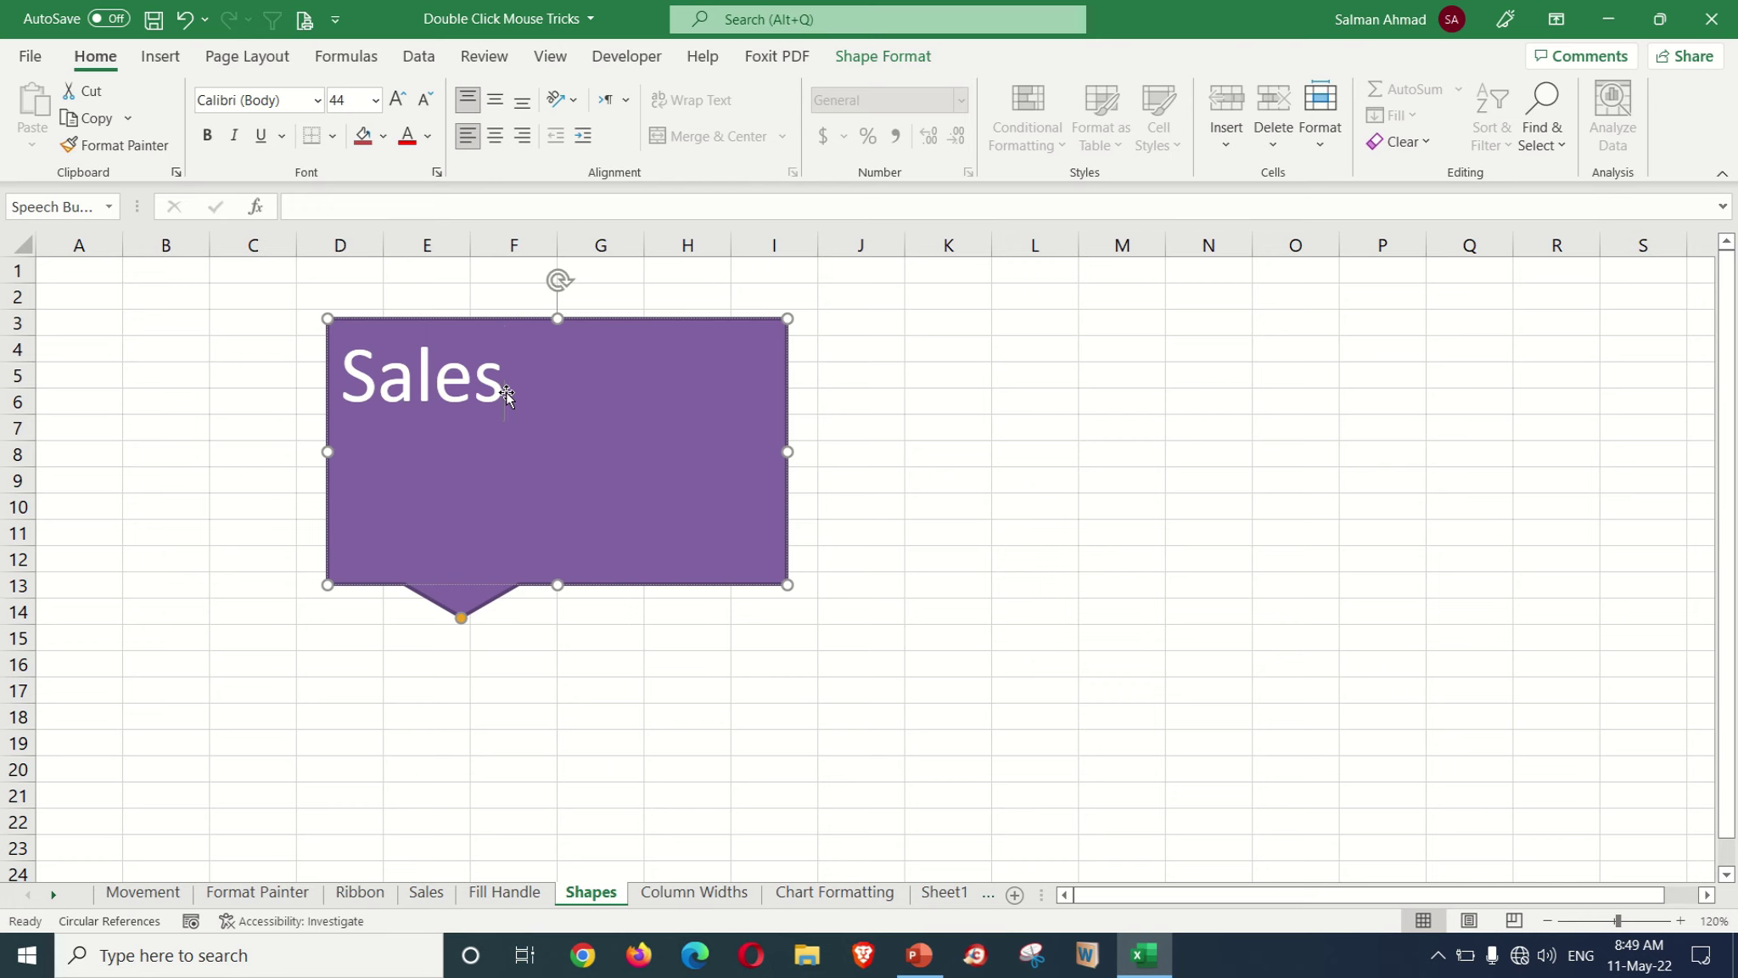
key("BackSpace")
key("BackSpace")
key("BackSpace")
key("BackSpace")
key("BackSpace")
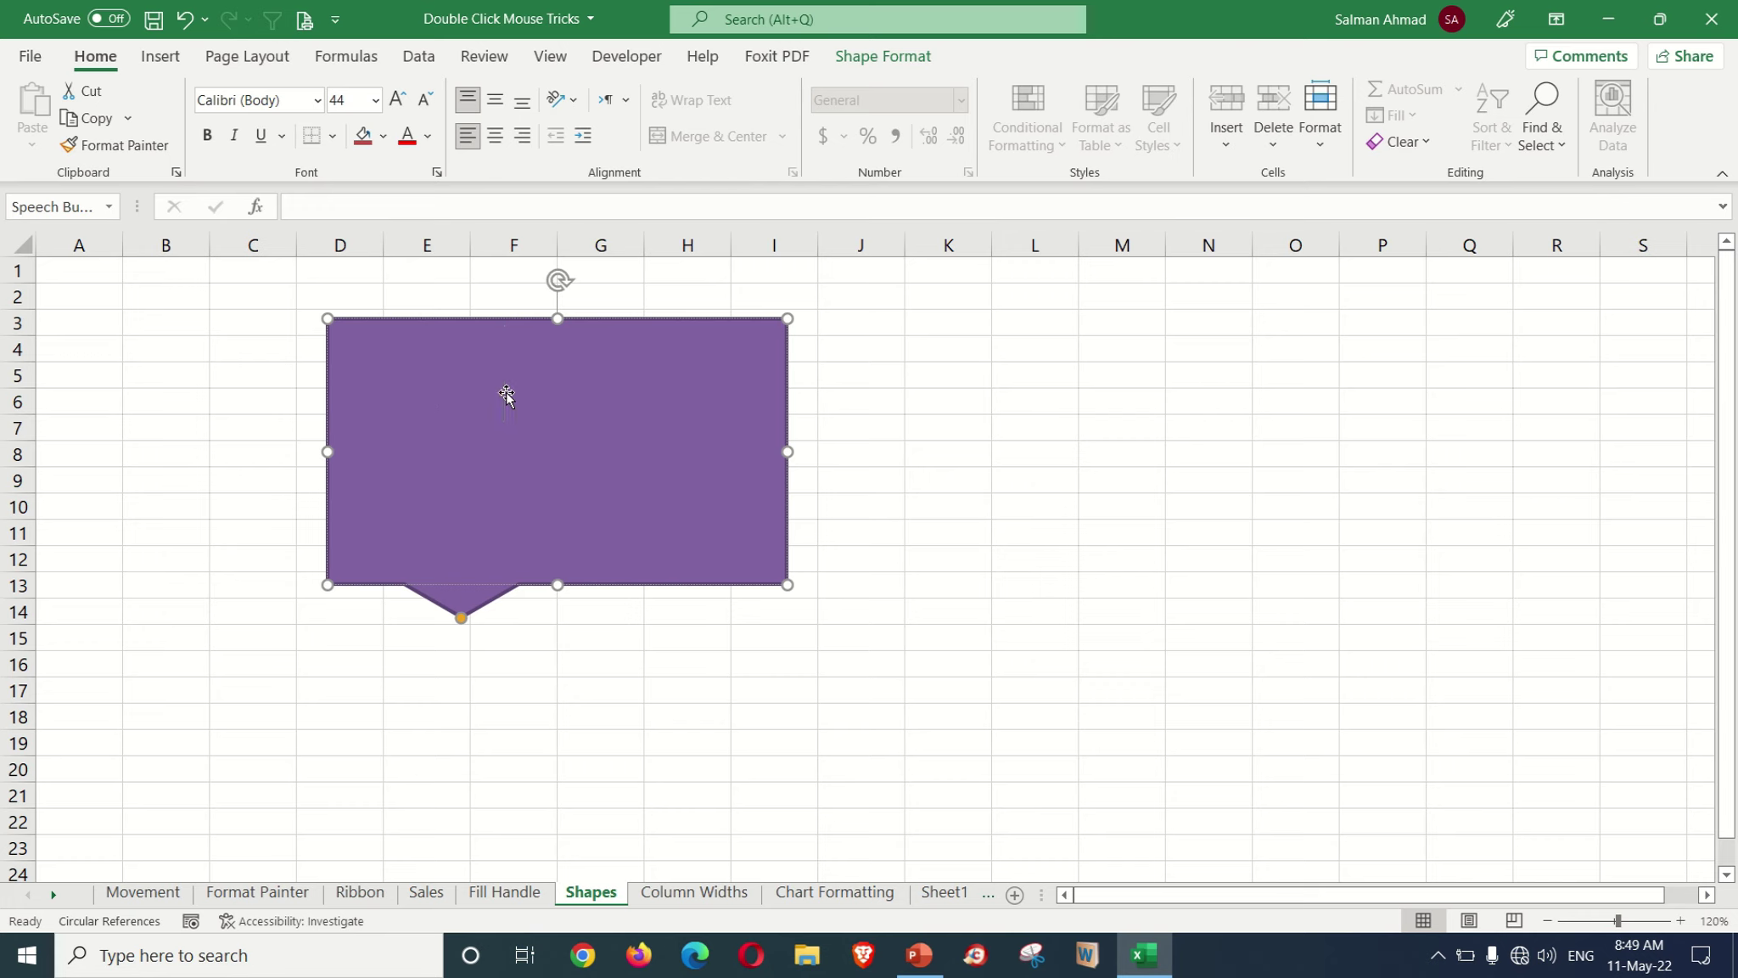
type("Tax")
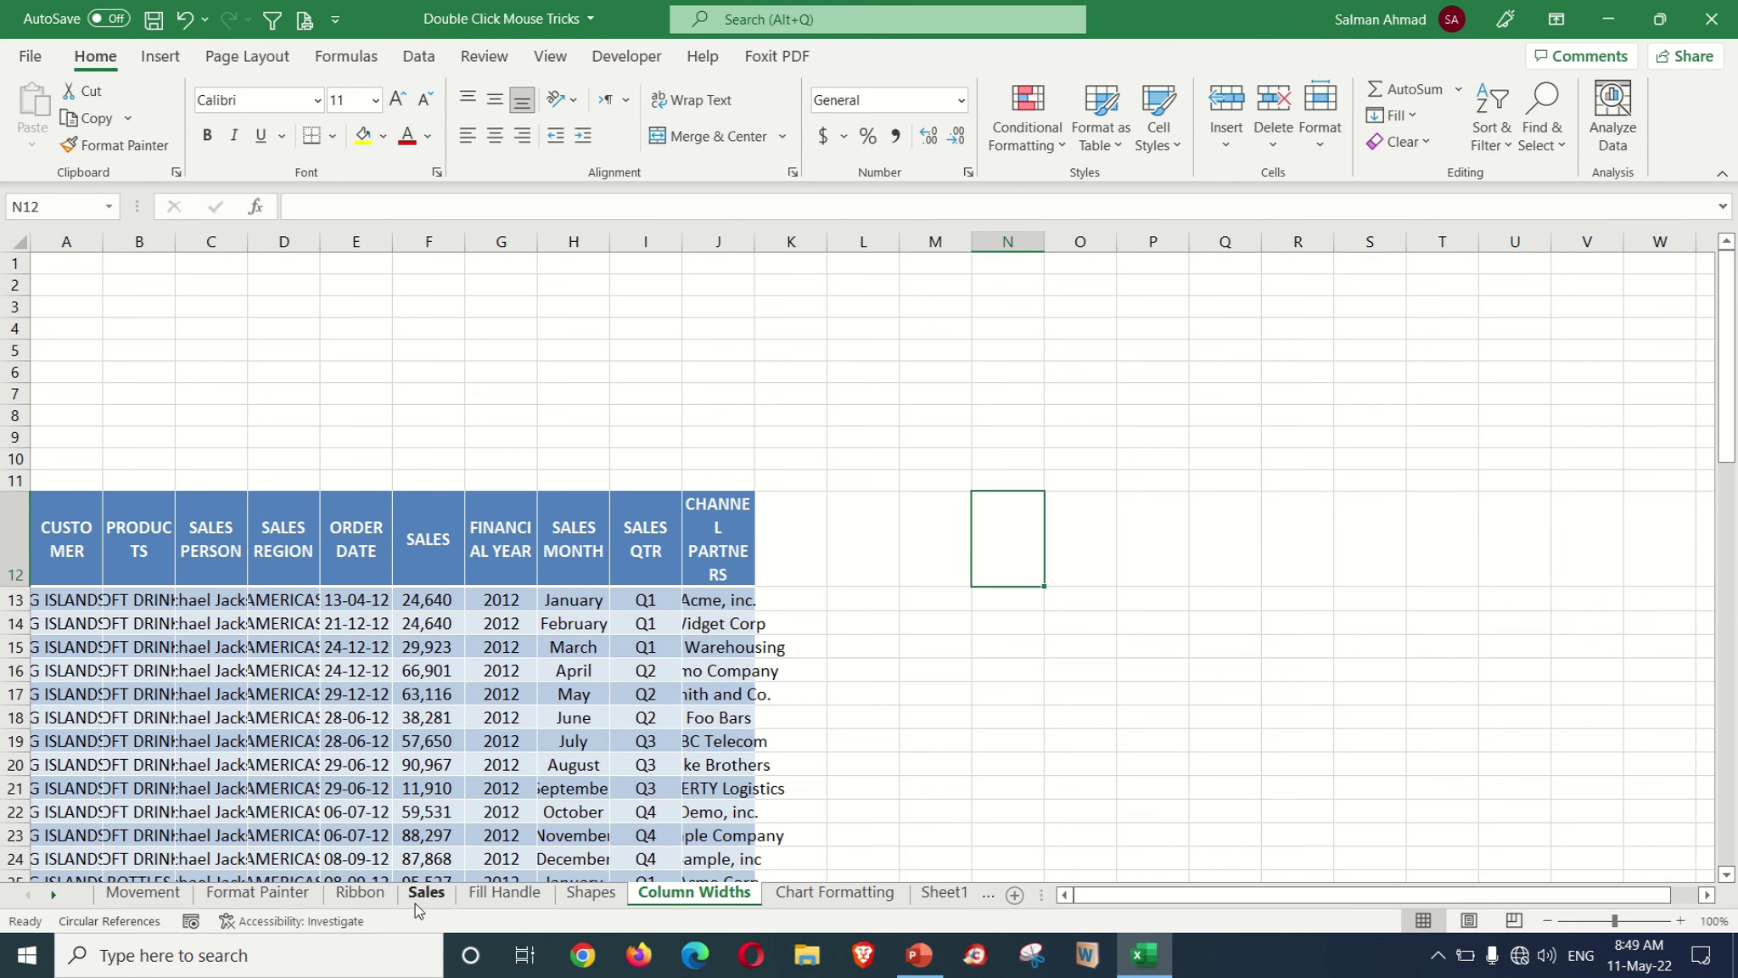
- On the Movement sheet, narrow column A and autofit it to its contents
left_click(143, 892)
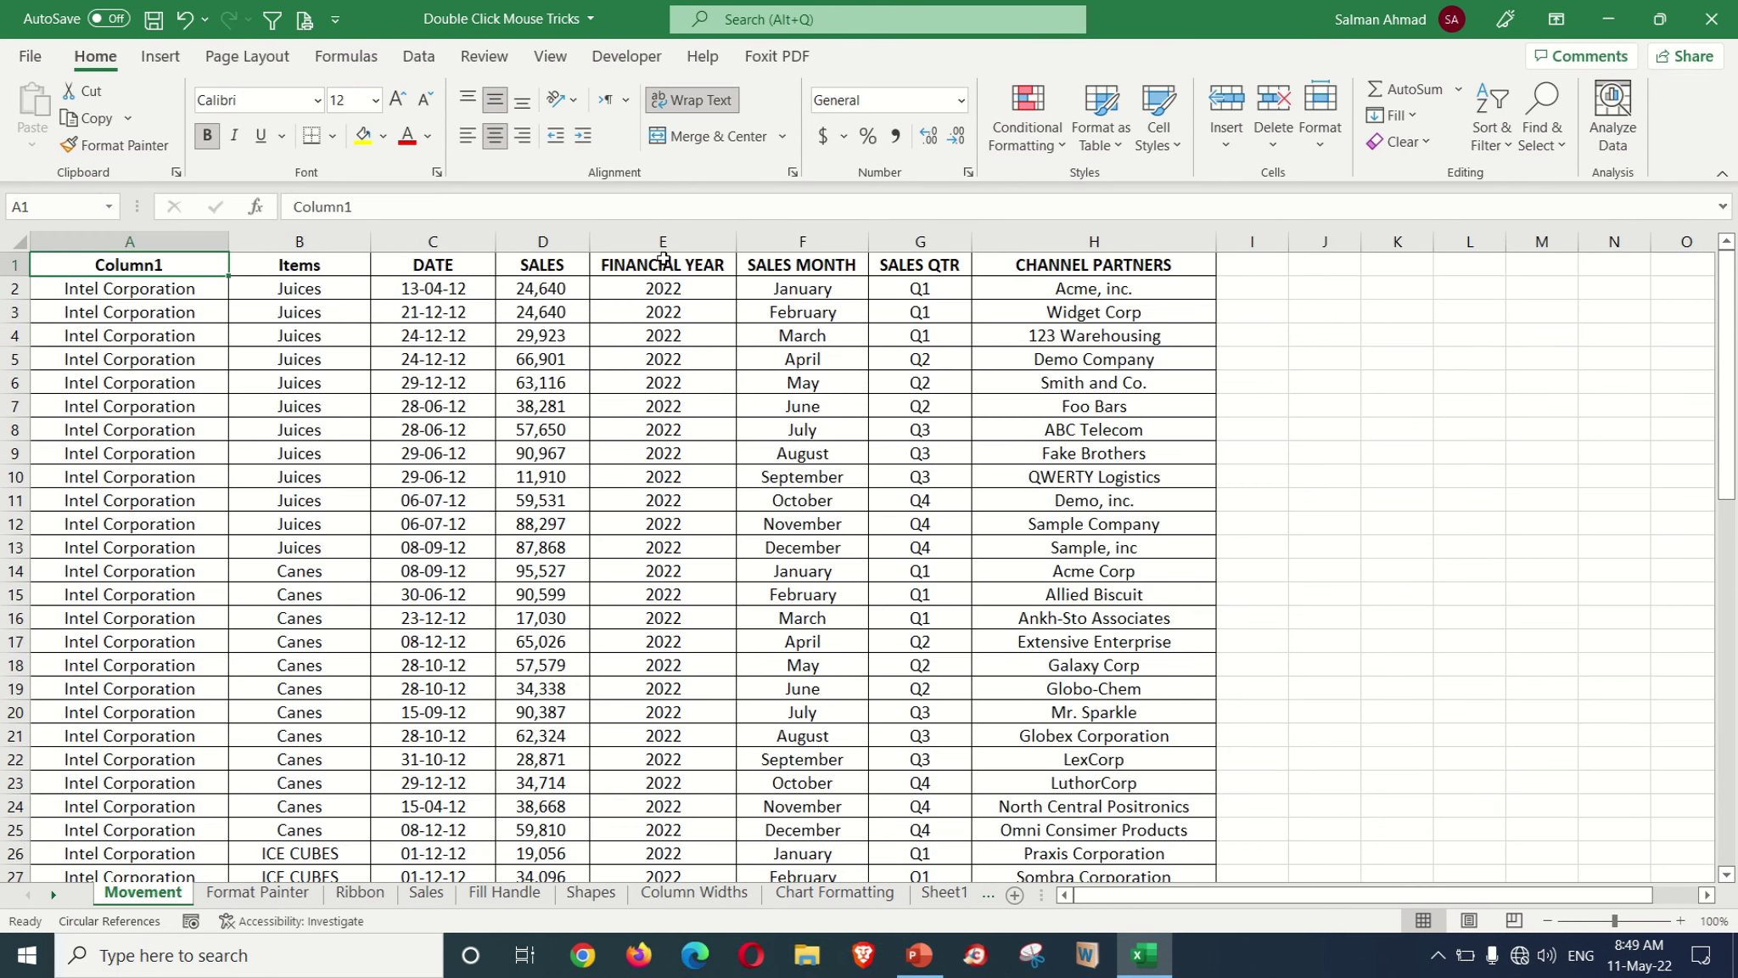
left_click_drag(229, 241, 115, 241)
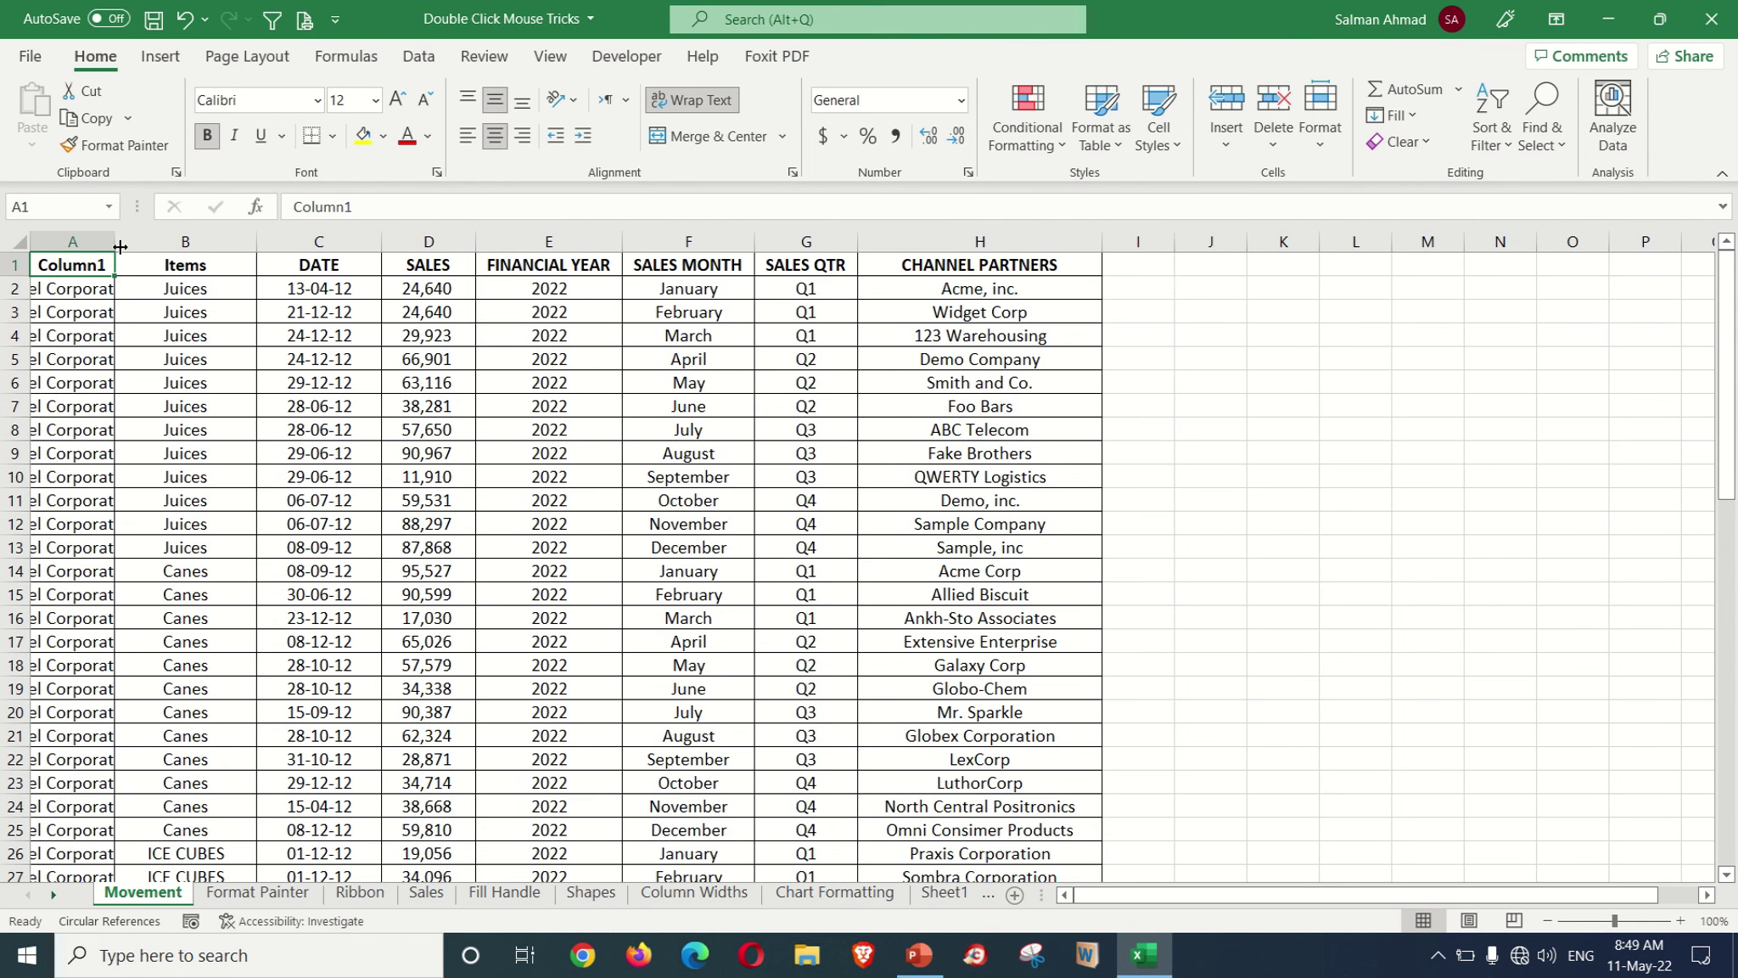
double_click(117, 245)
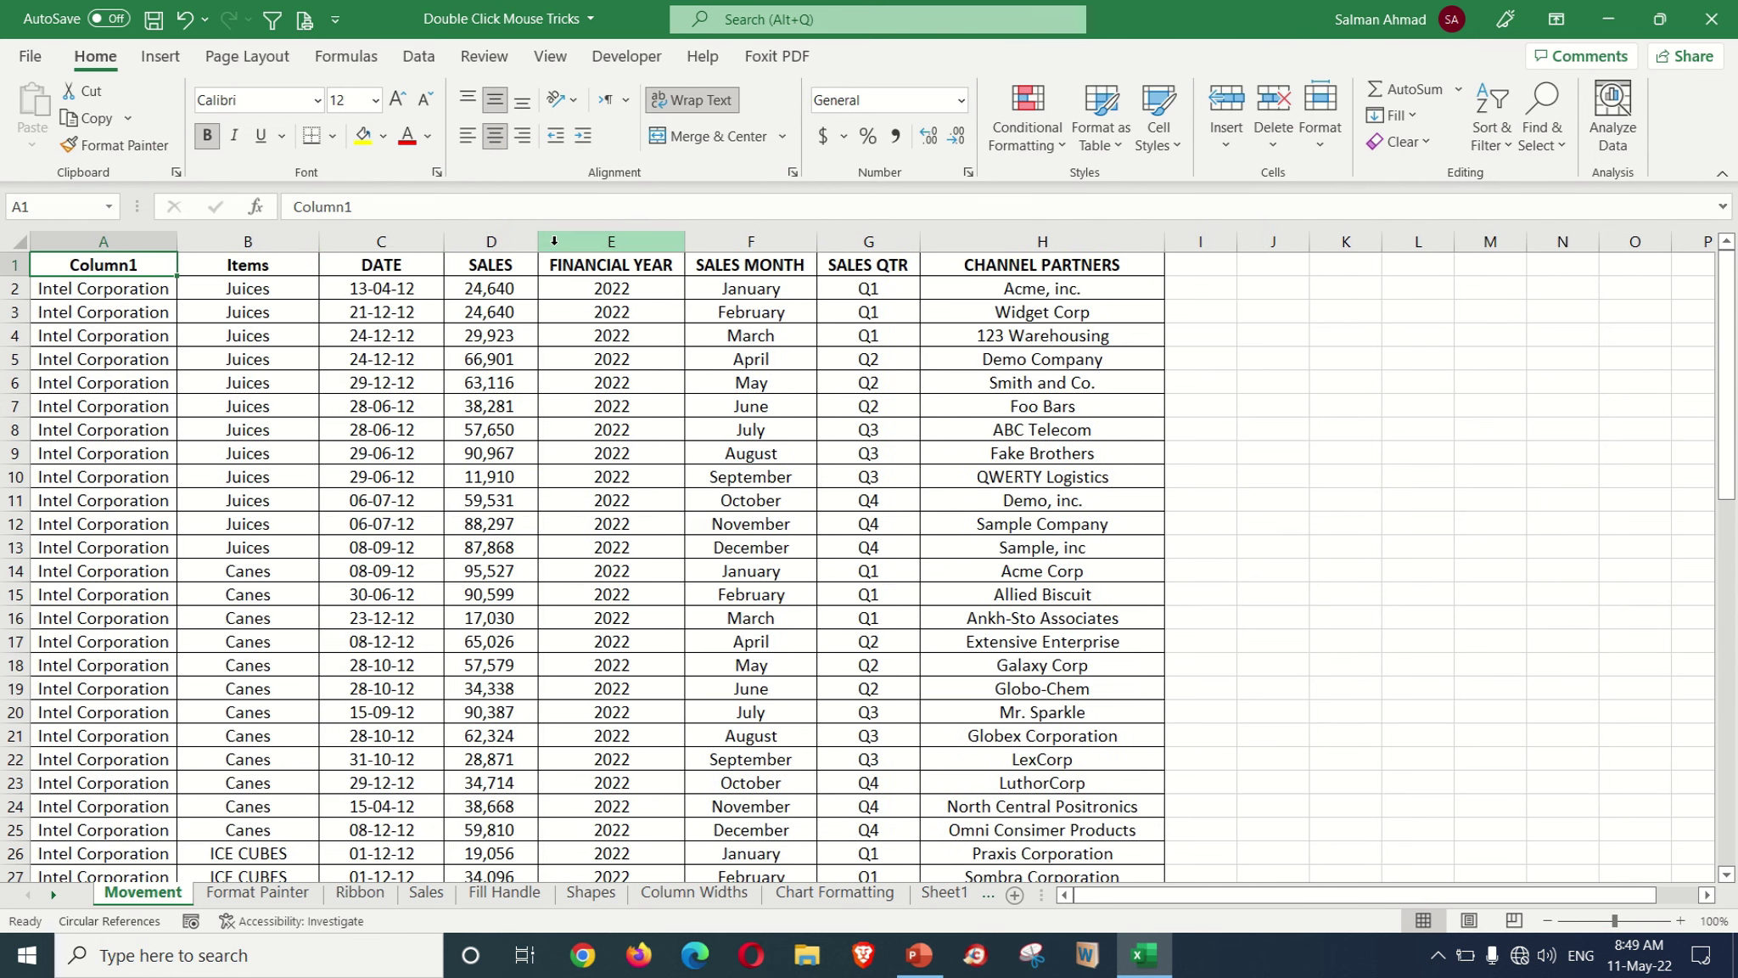
- Narrow the SALES and FINANCIAL YEAR columns, then autofit the SALES column and undo that autofit
left_click_drag(543, 242, 487, 241)
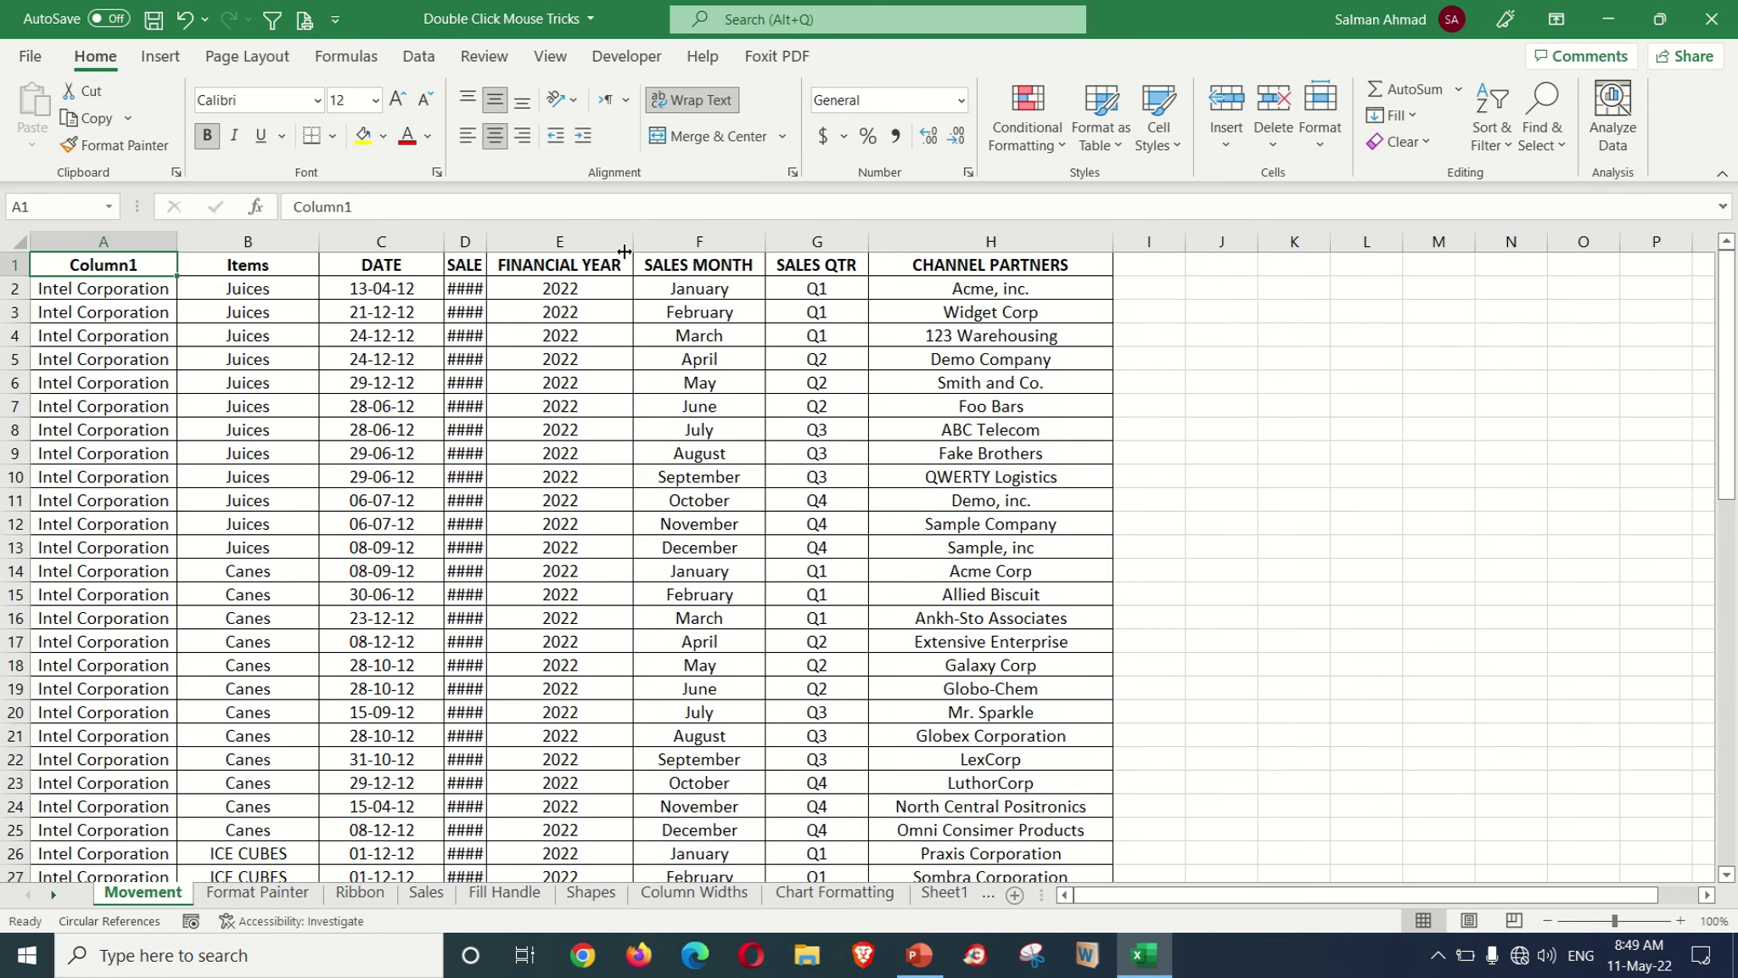
left_click_drag(627, 245, 528, 238)
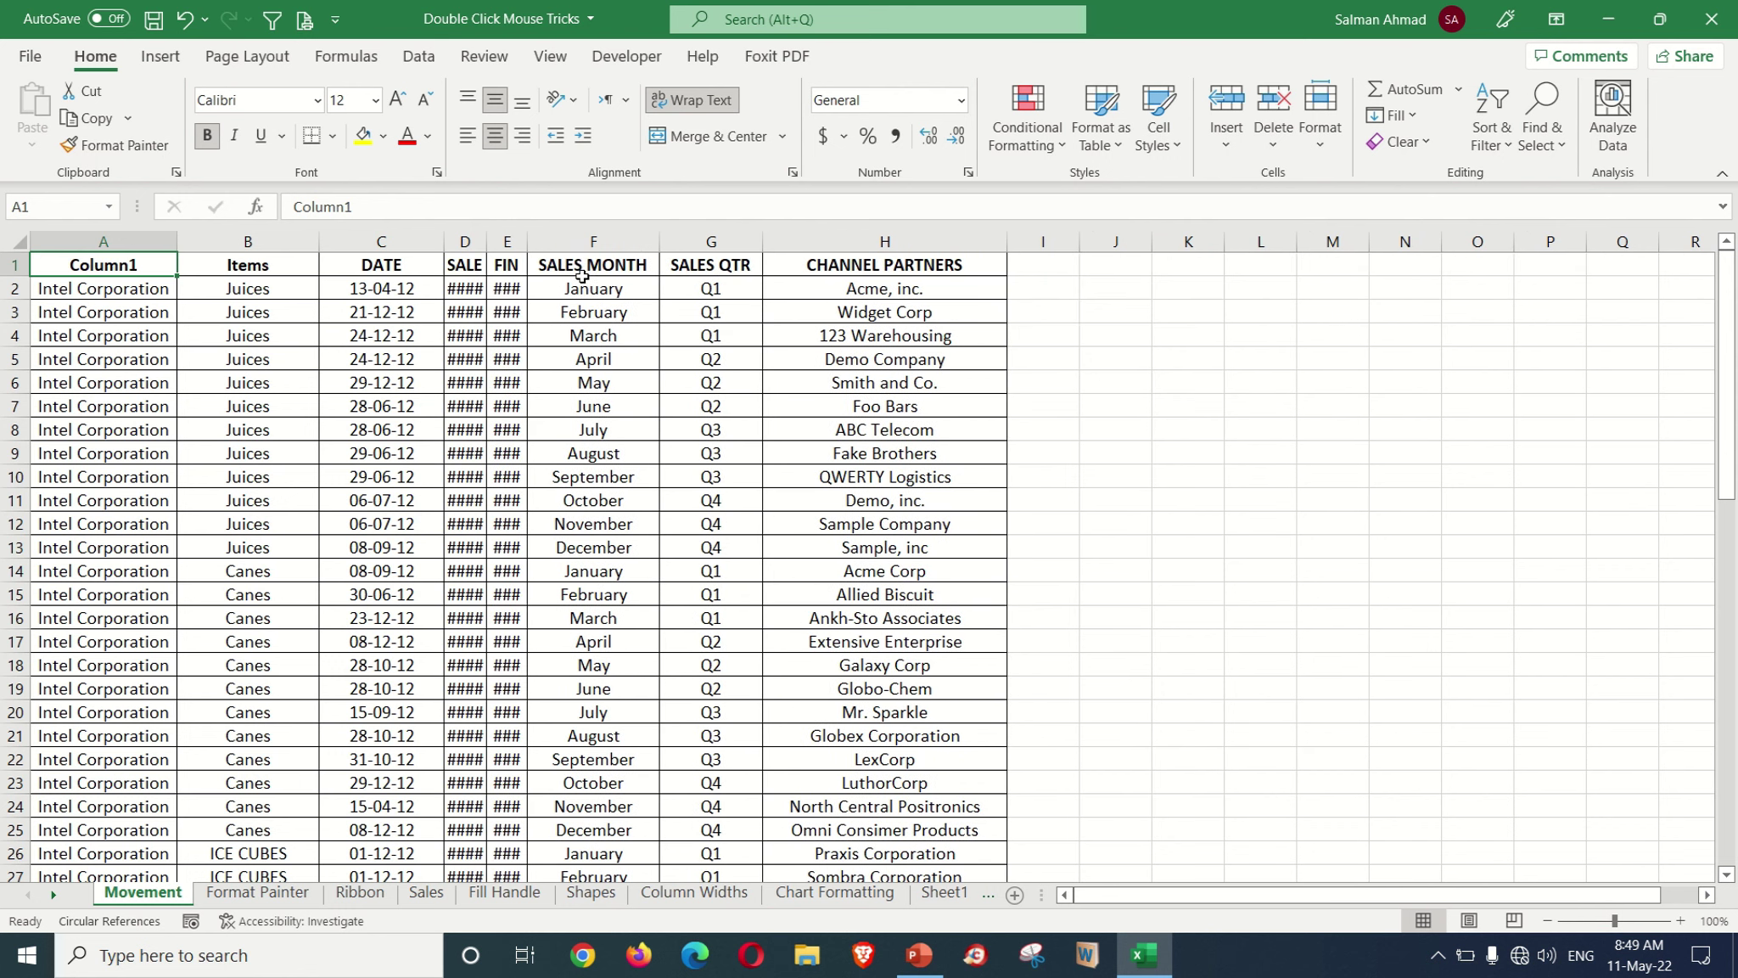
double_click(485, 243)
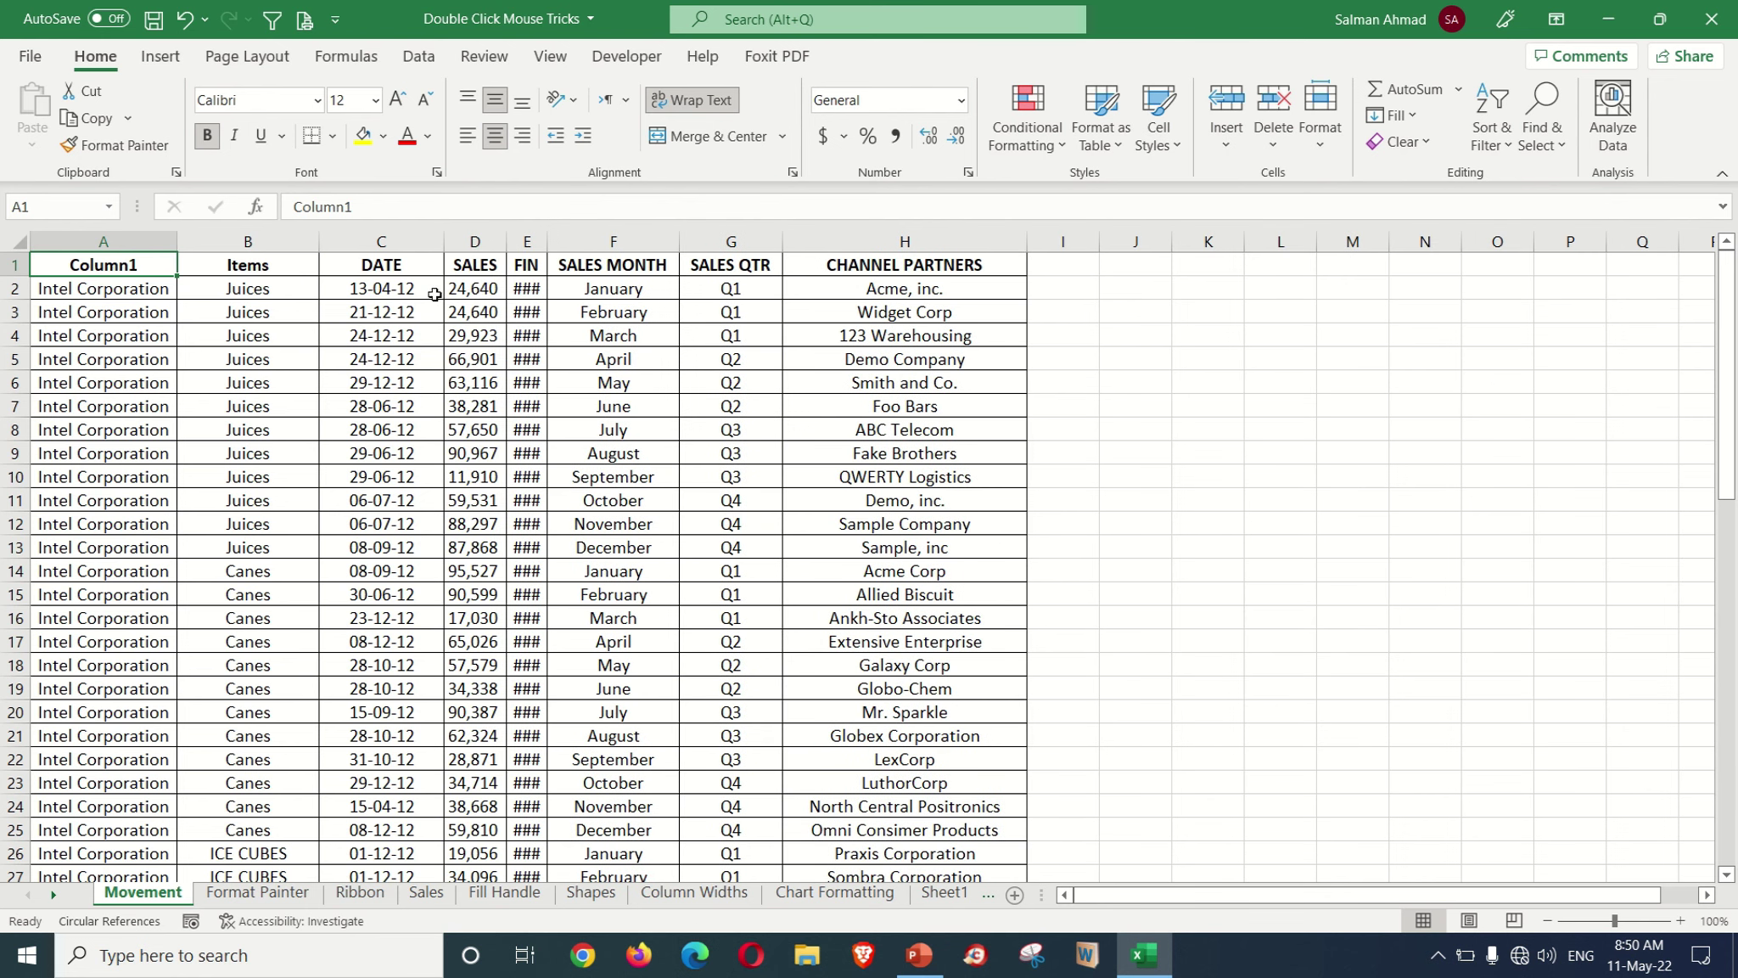
left_click(184, 19)
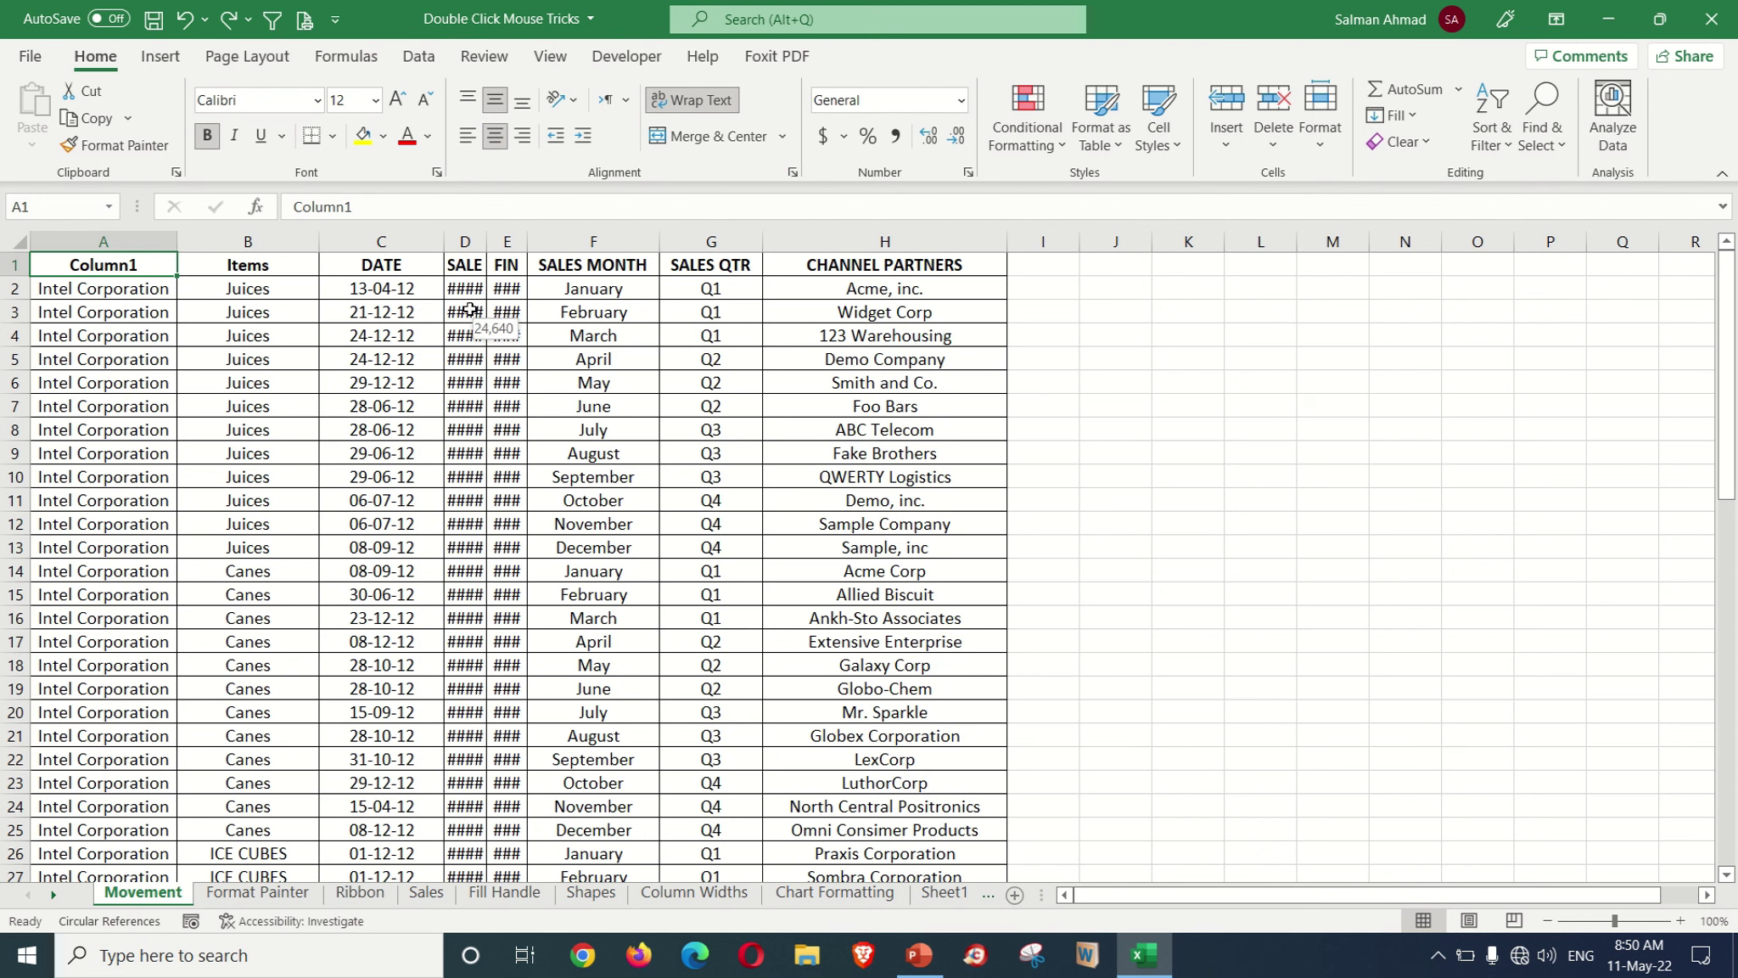
- Autofit columns A through H to their contents all at once
left_click_drag(131, 241, 934, 243)
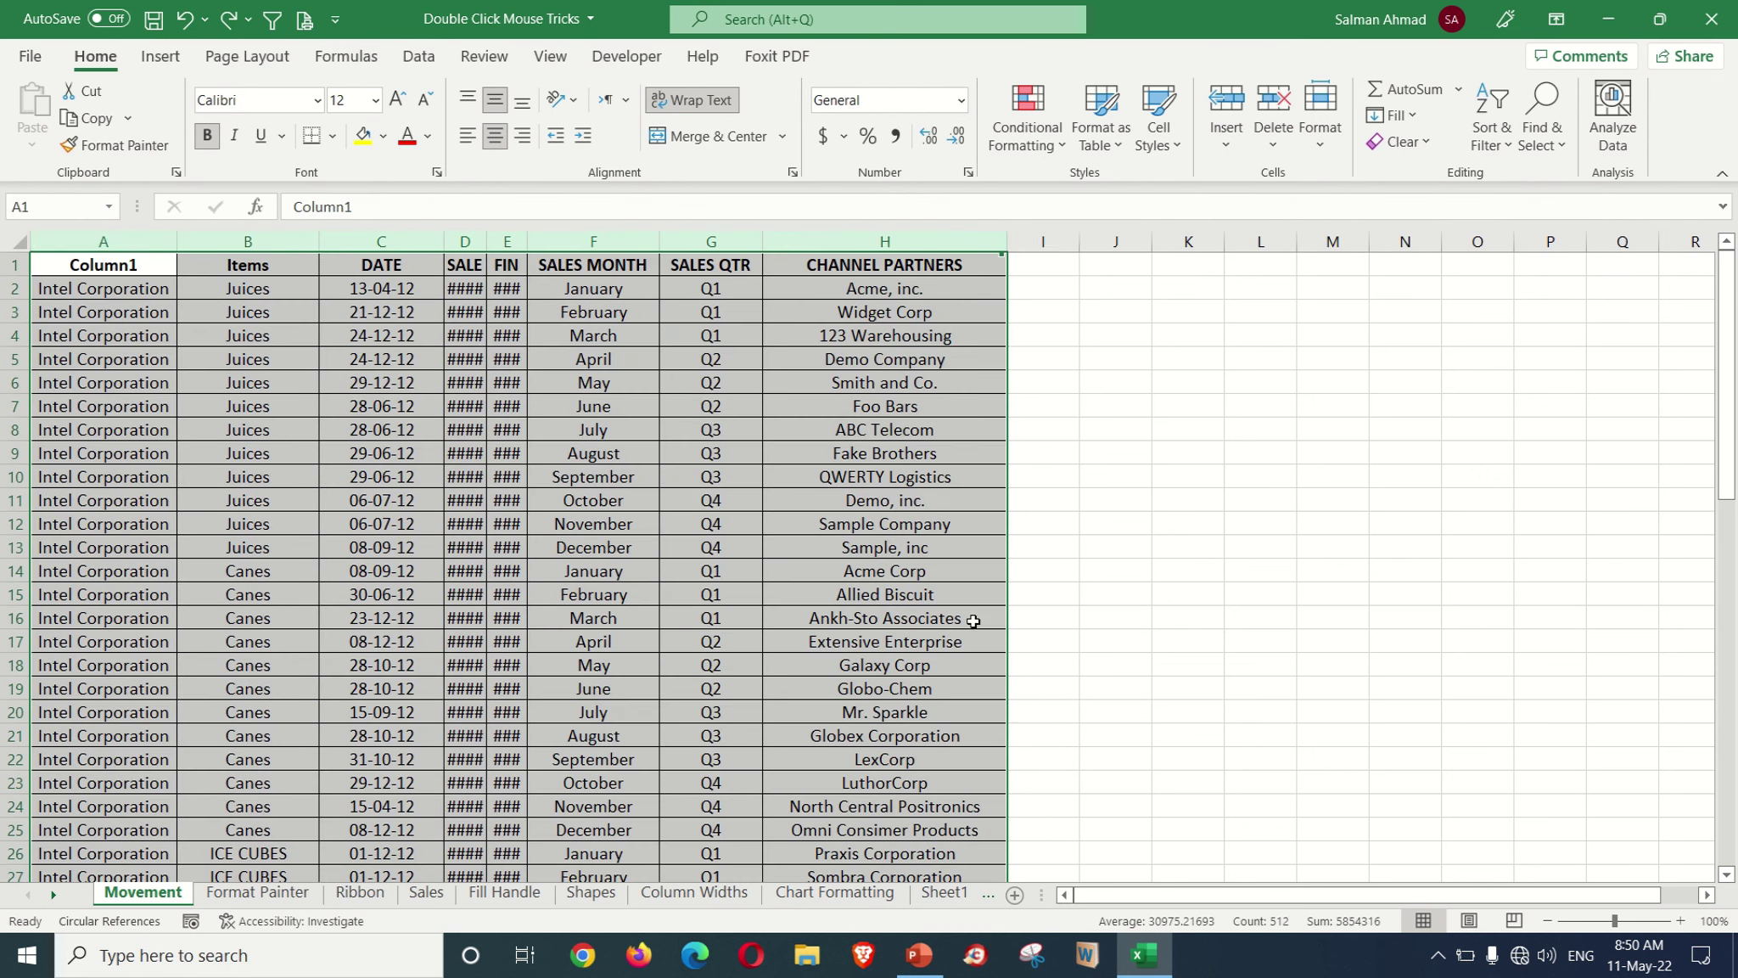
double_click(488, 245)
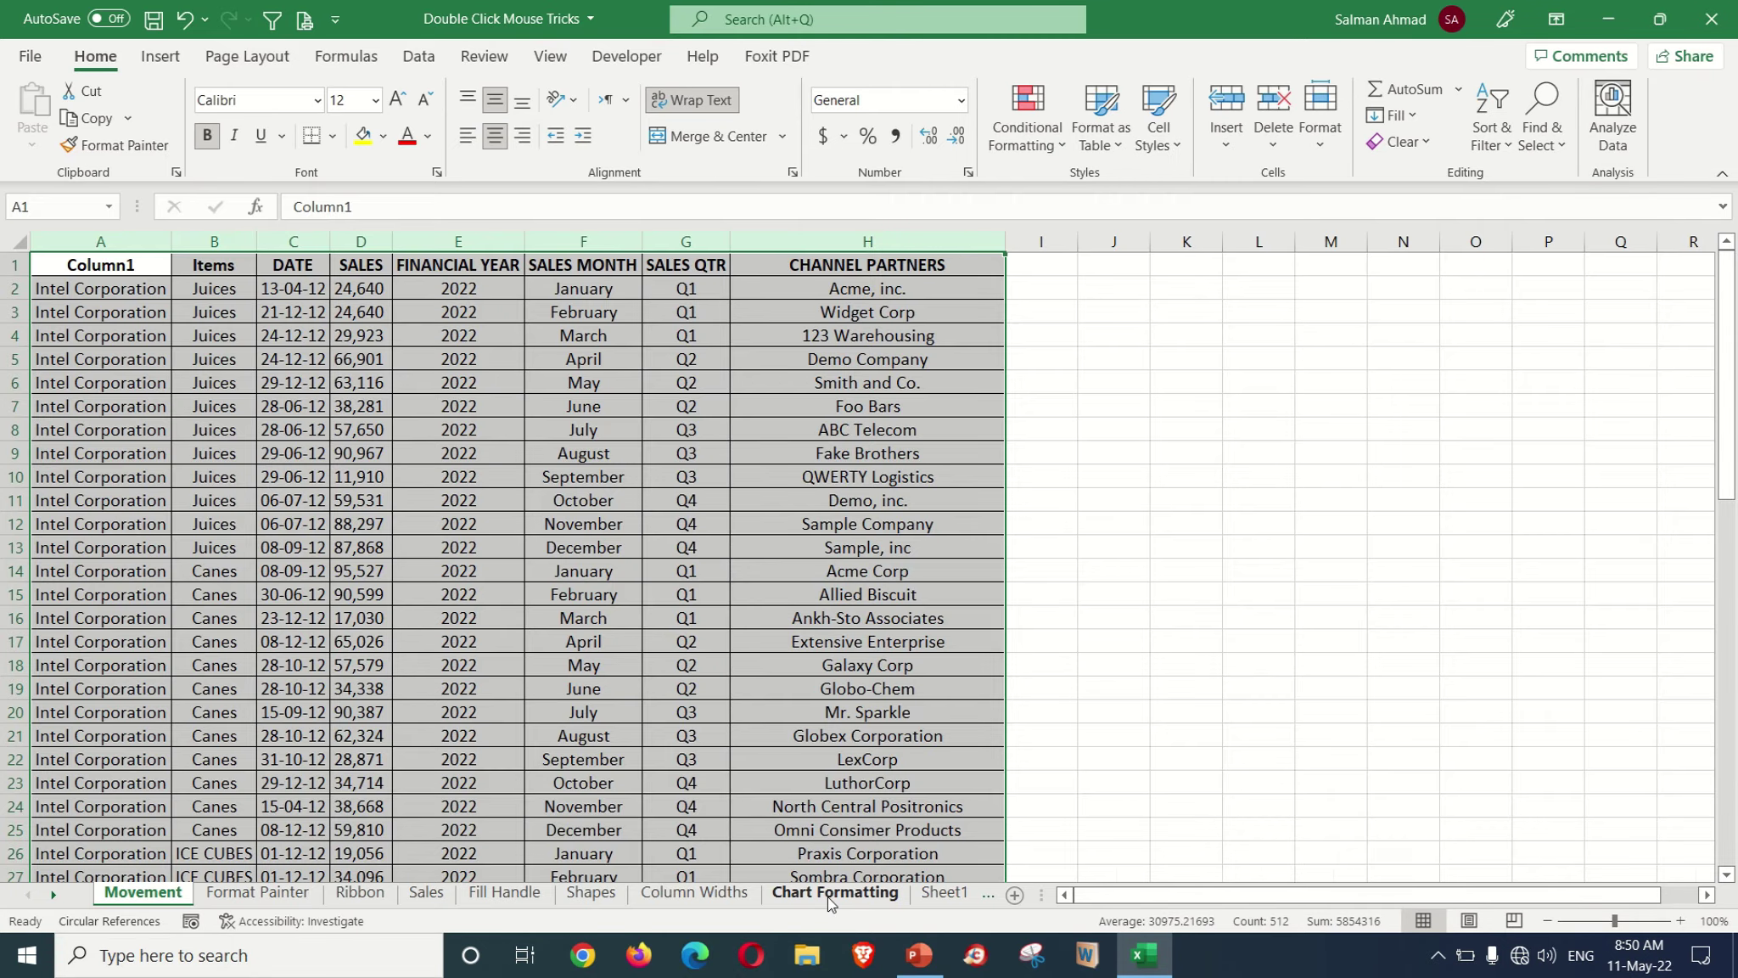
- On the Chart Formatting sheet, try a solid fill on the chart's plot area and undo it
left_click(835, 892)
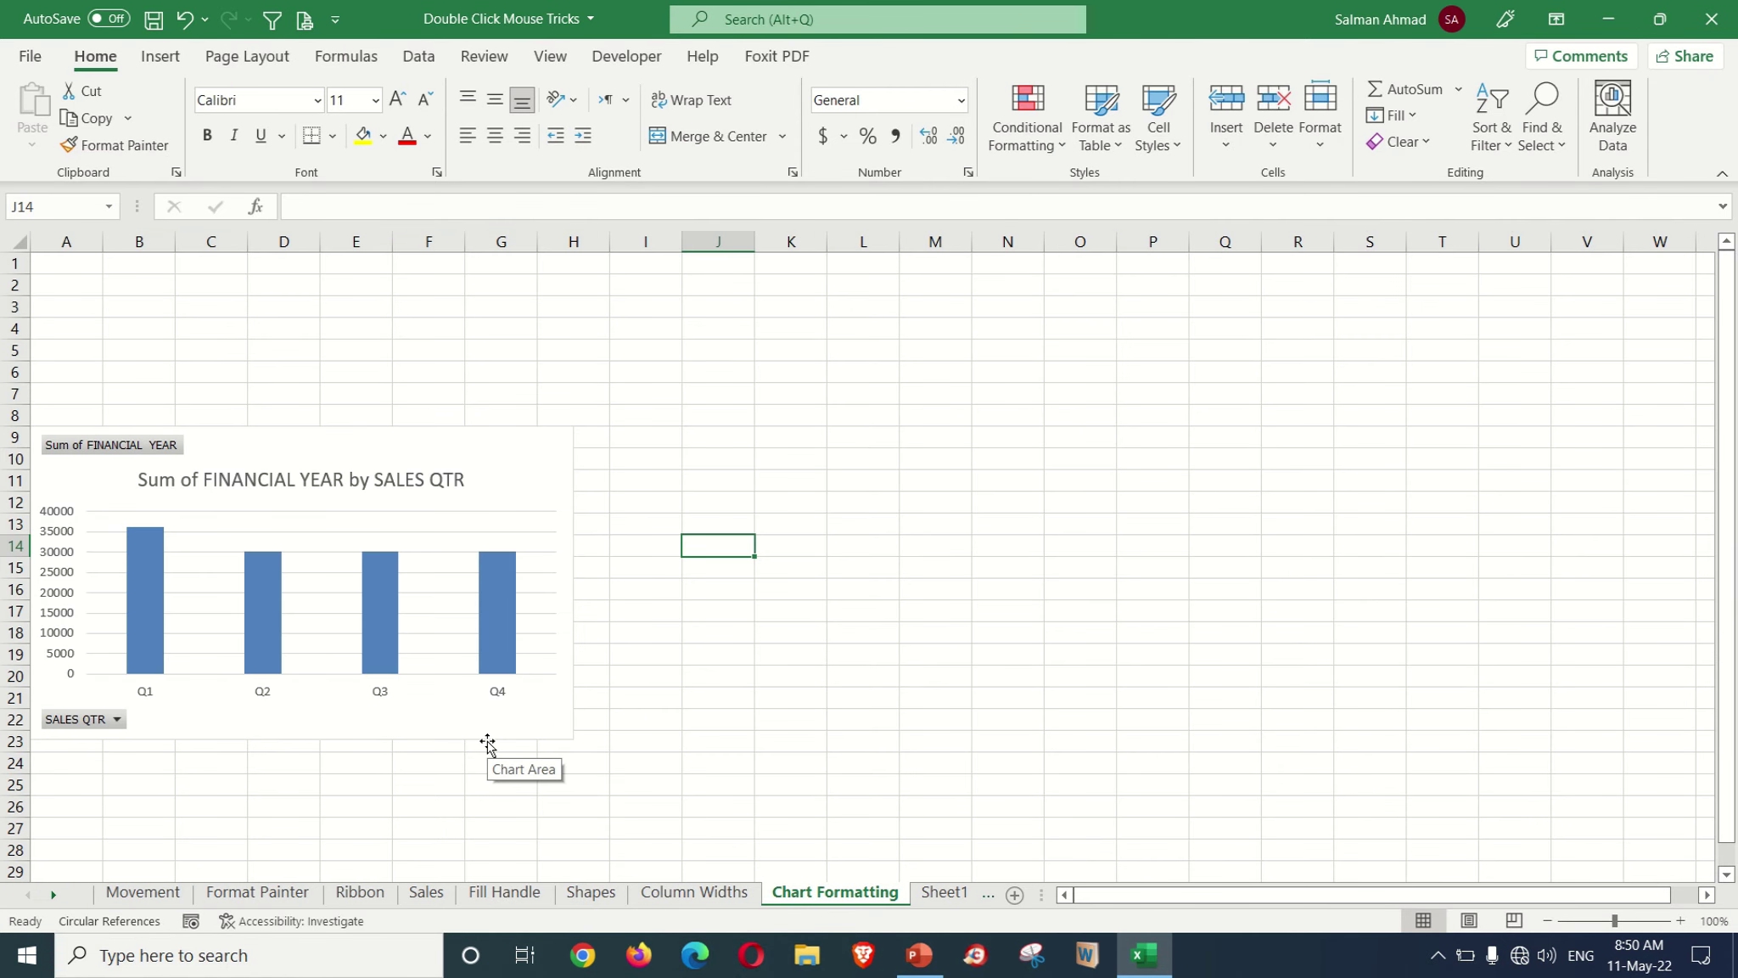
double_click(451, 567)
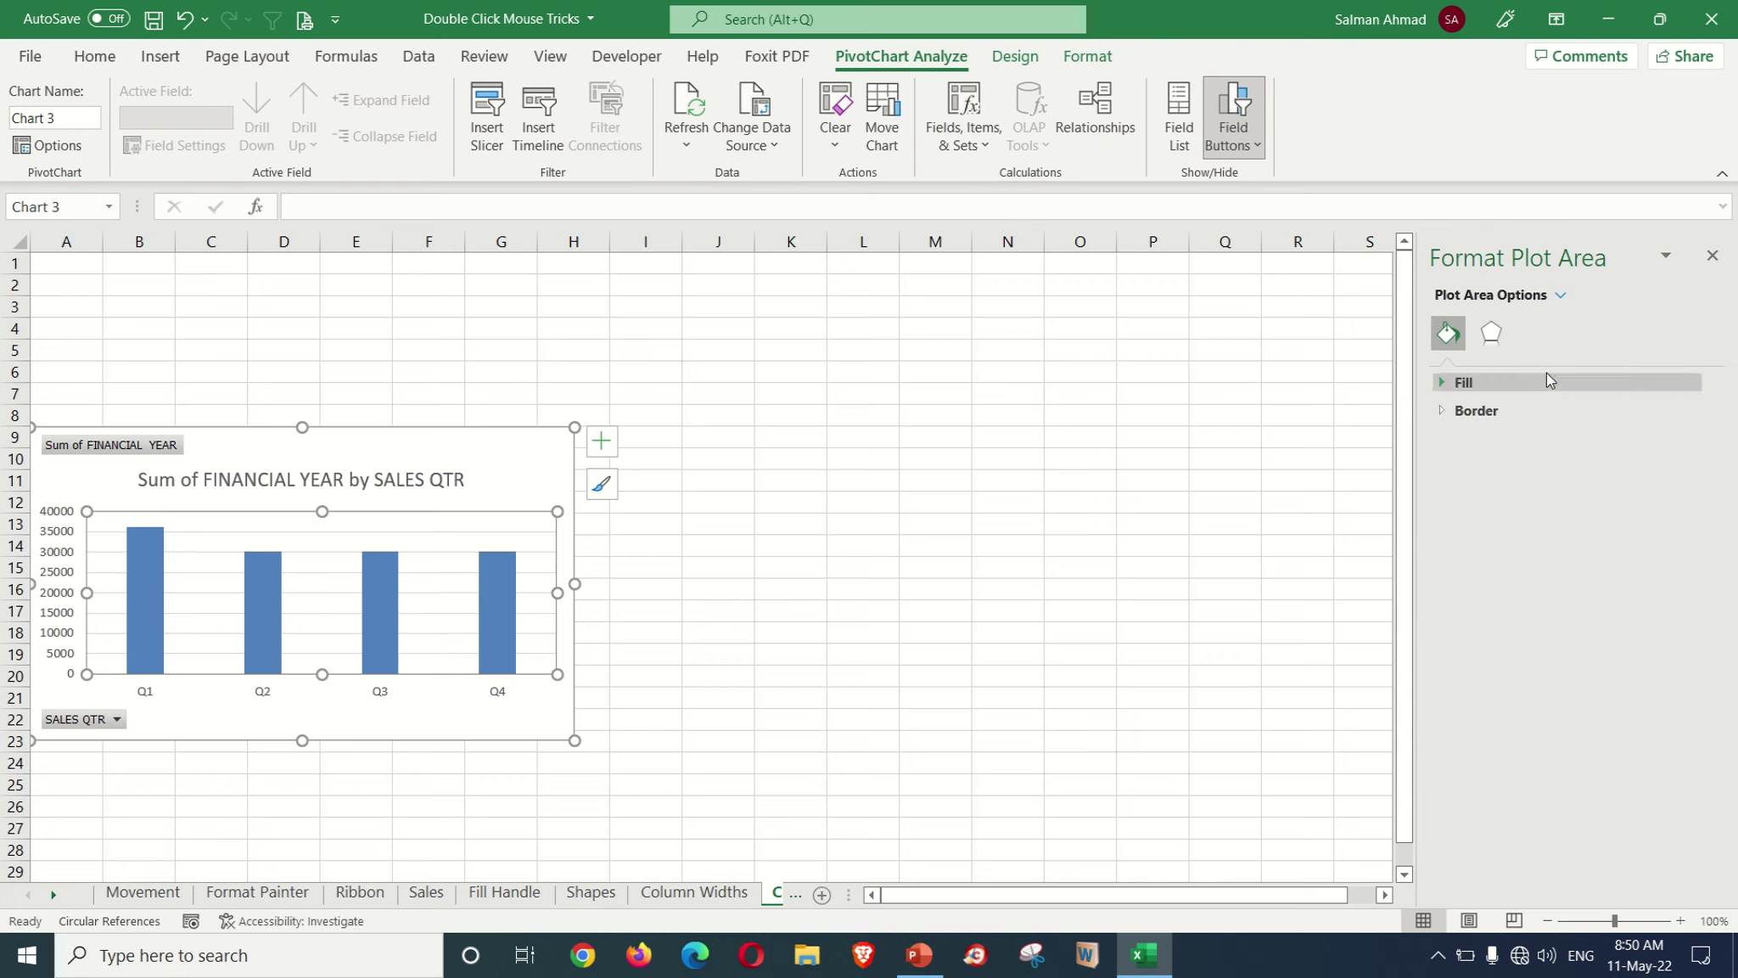
left_click(1453, 385)
left_click(1492, 443)
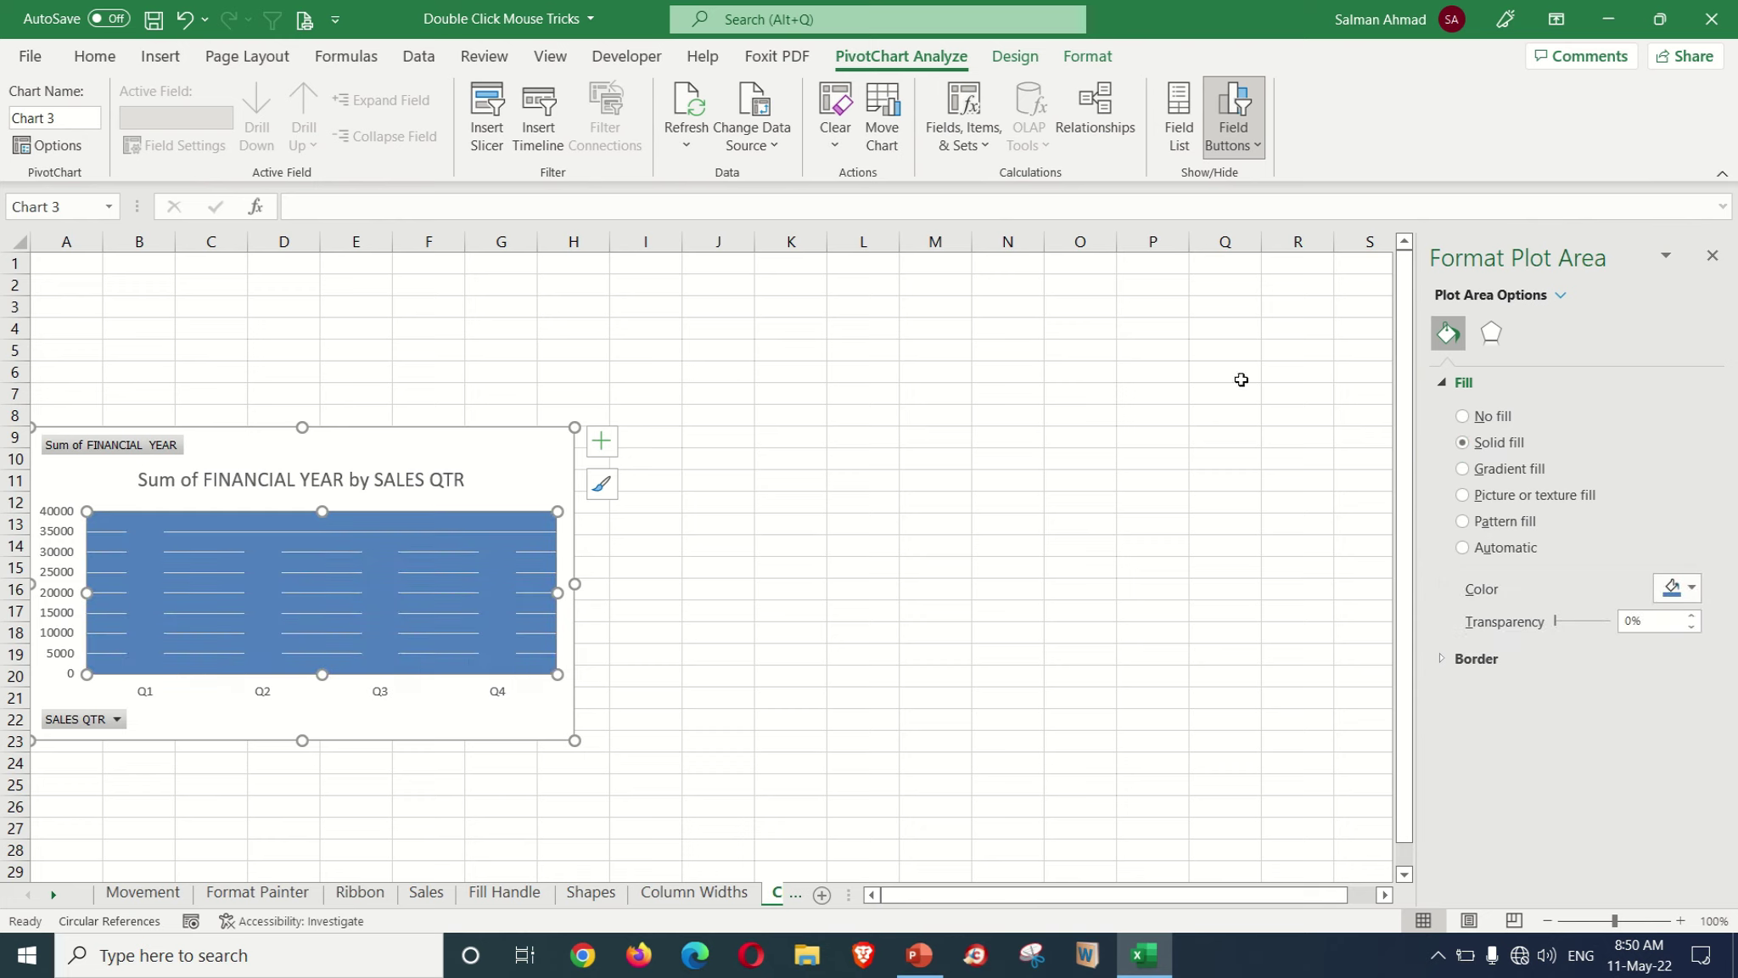
left_click(184, 19)
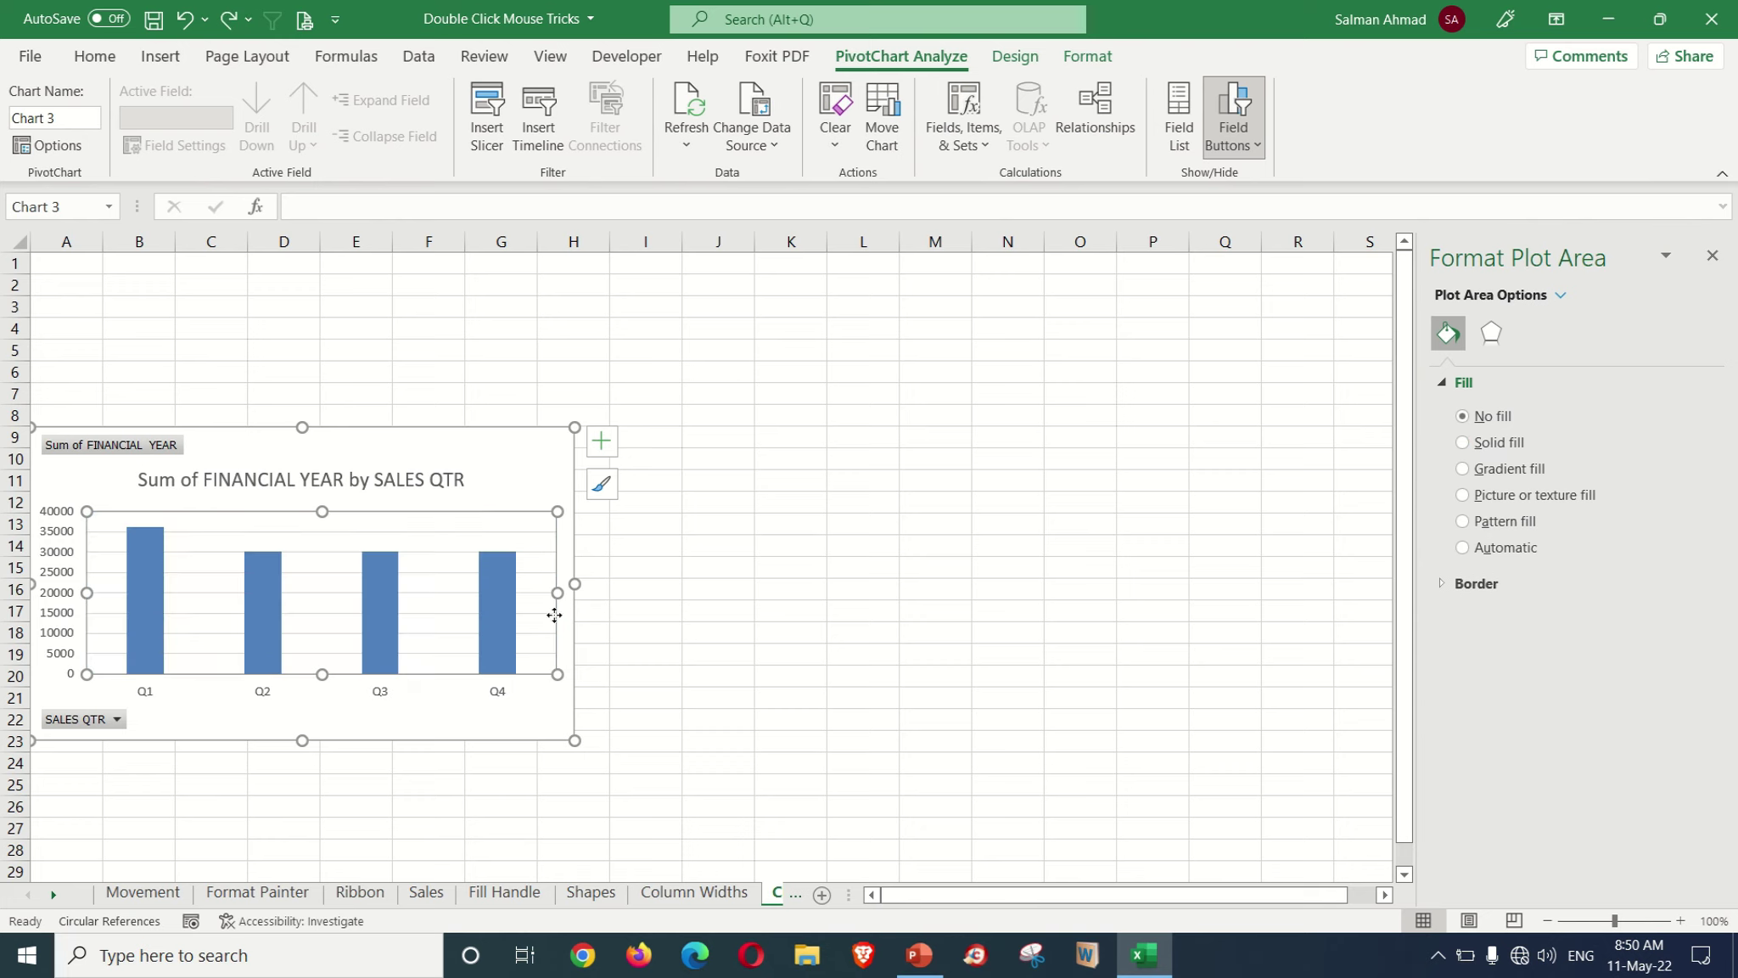
- Bring up the formatting options for the chart title text and for the single Q2 column
left_click(378, 490)
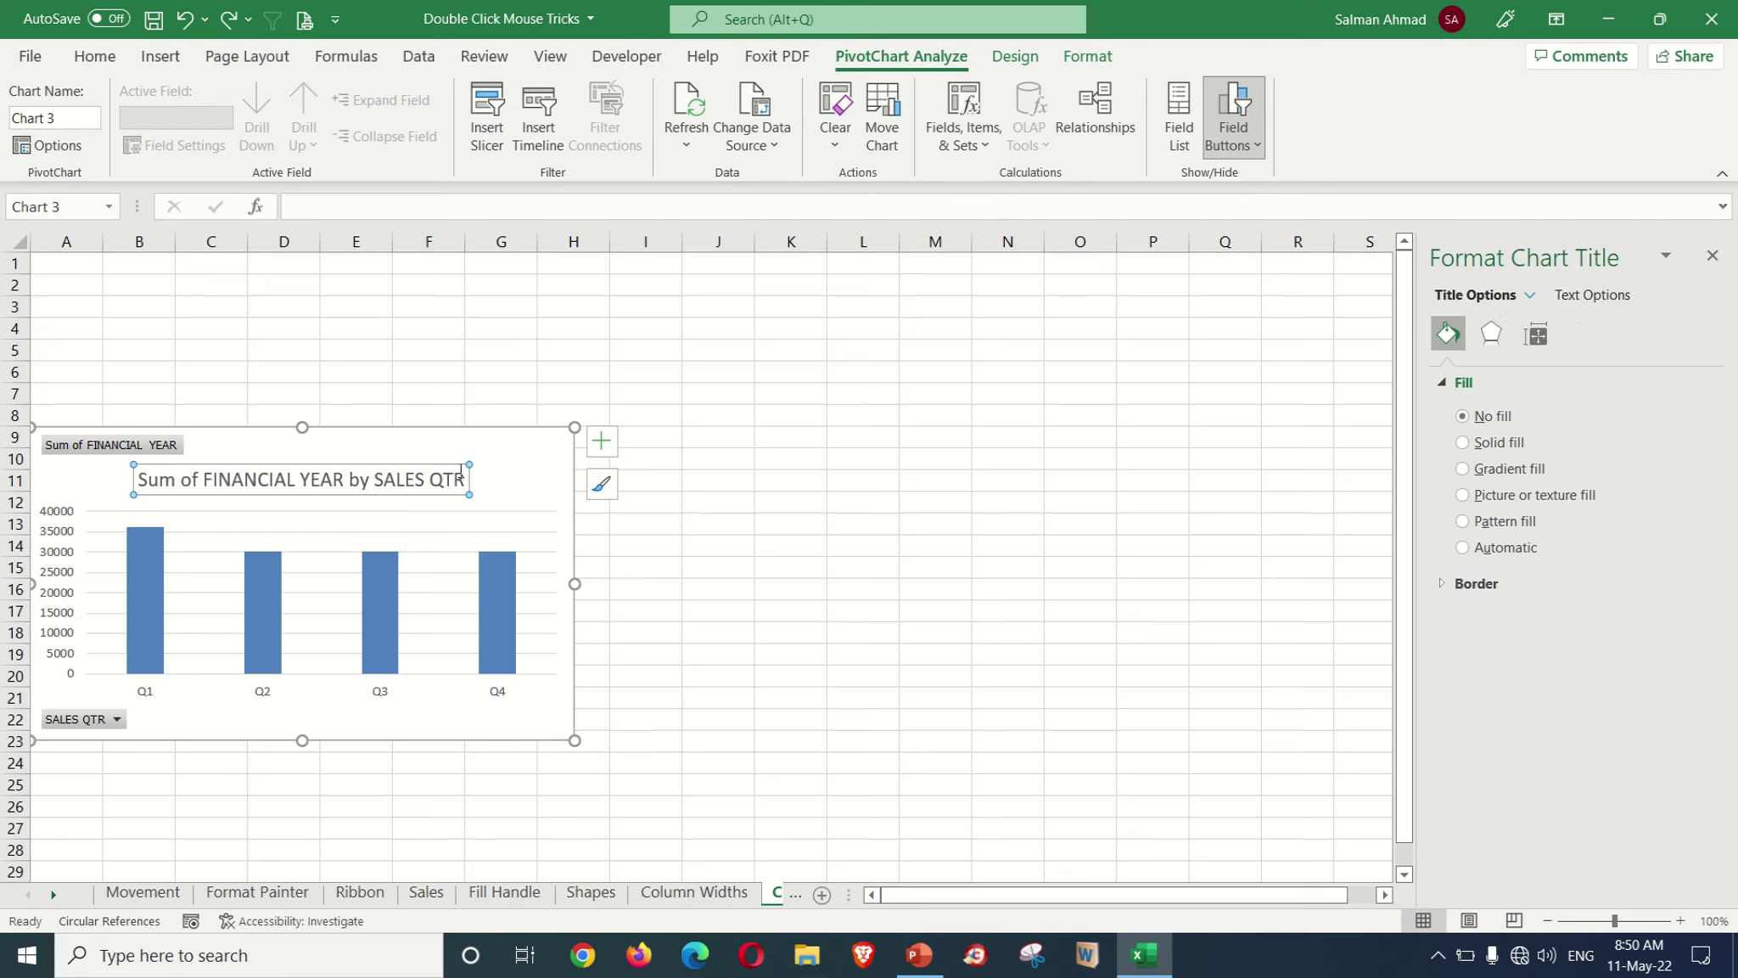
left_click_drag(461, 471, 182, 479)
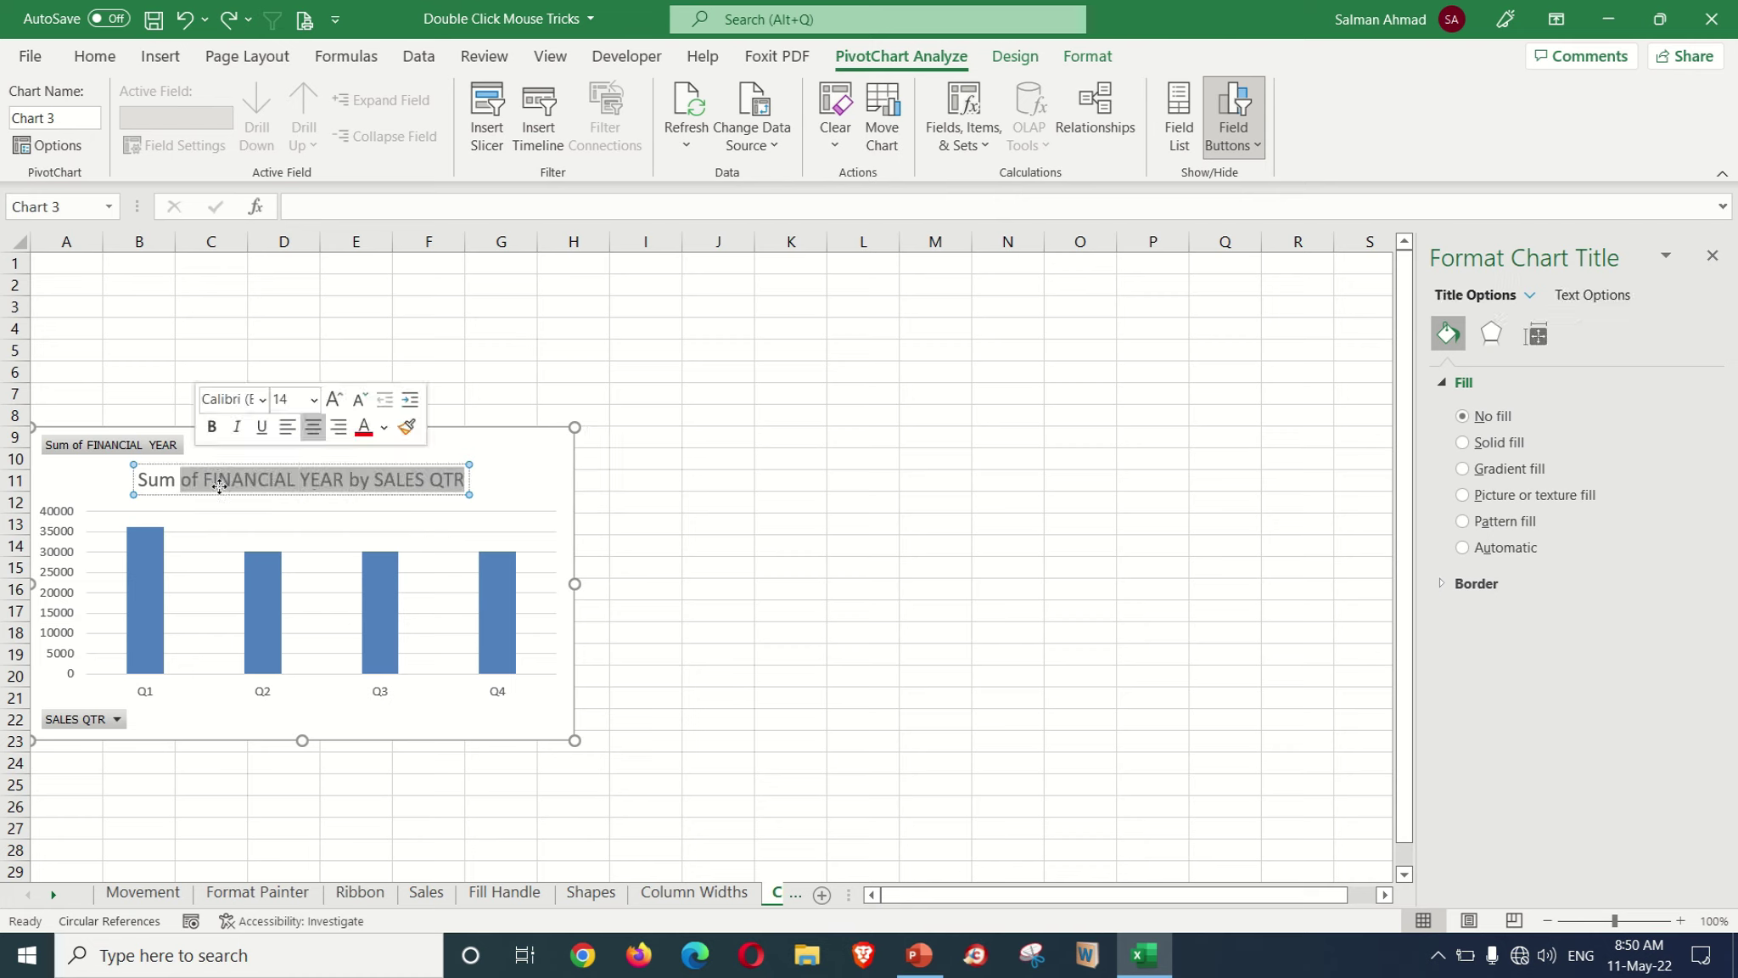
left_click(263, 609)
left_click(263, 609)
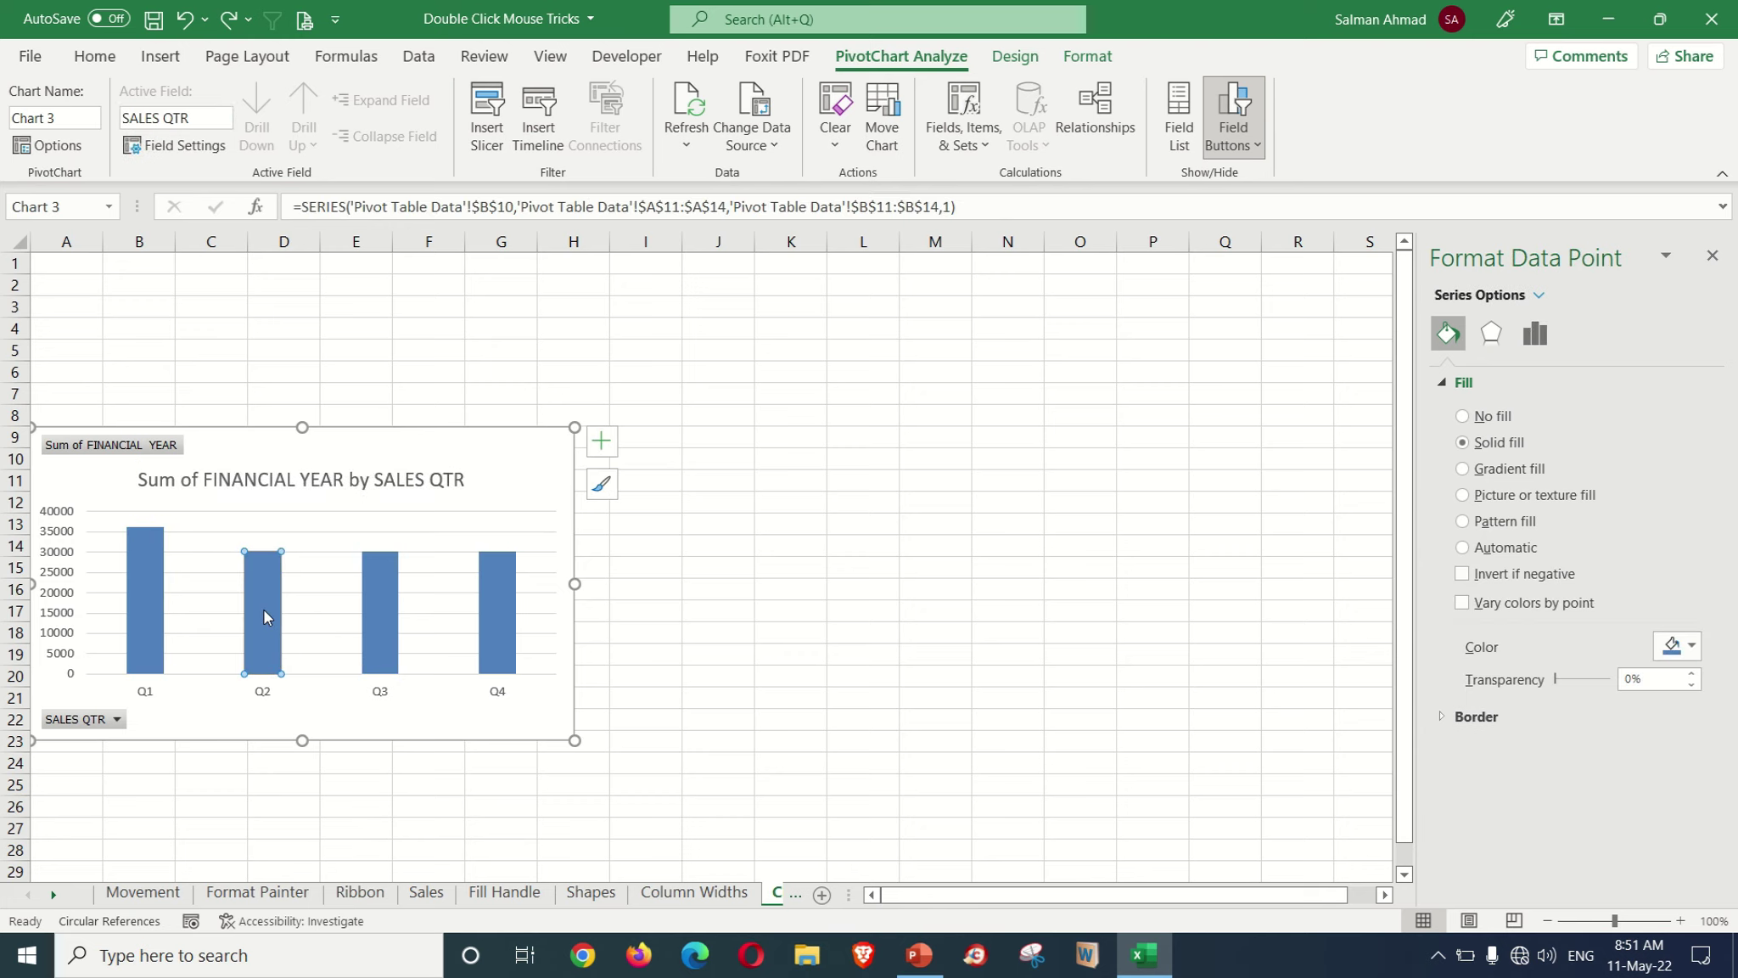
- On the Pivot Table Data sheet, drill down into the Q1 value to extract its source records to a new sheet
left_click(803, 898)
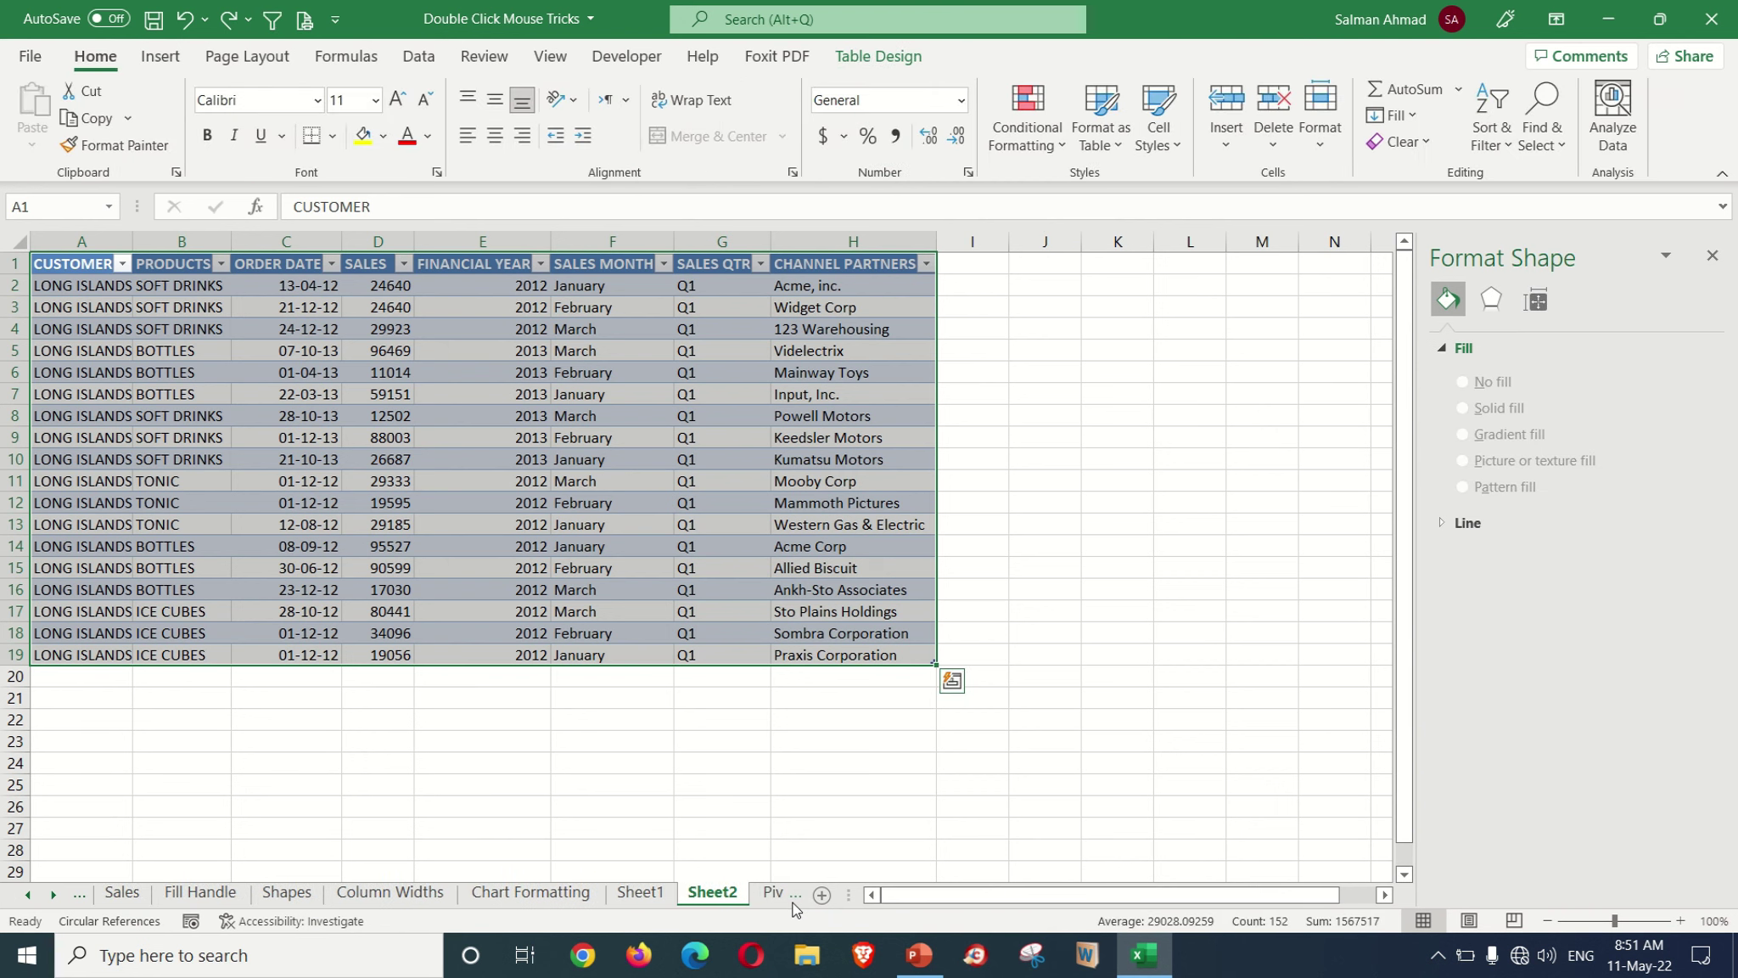
left_click(792, 903)
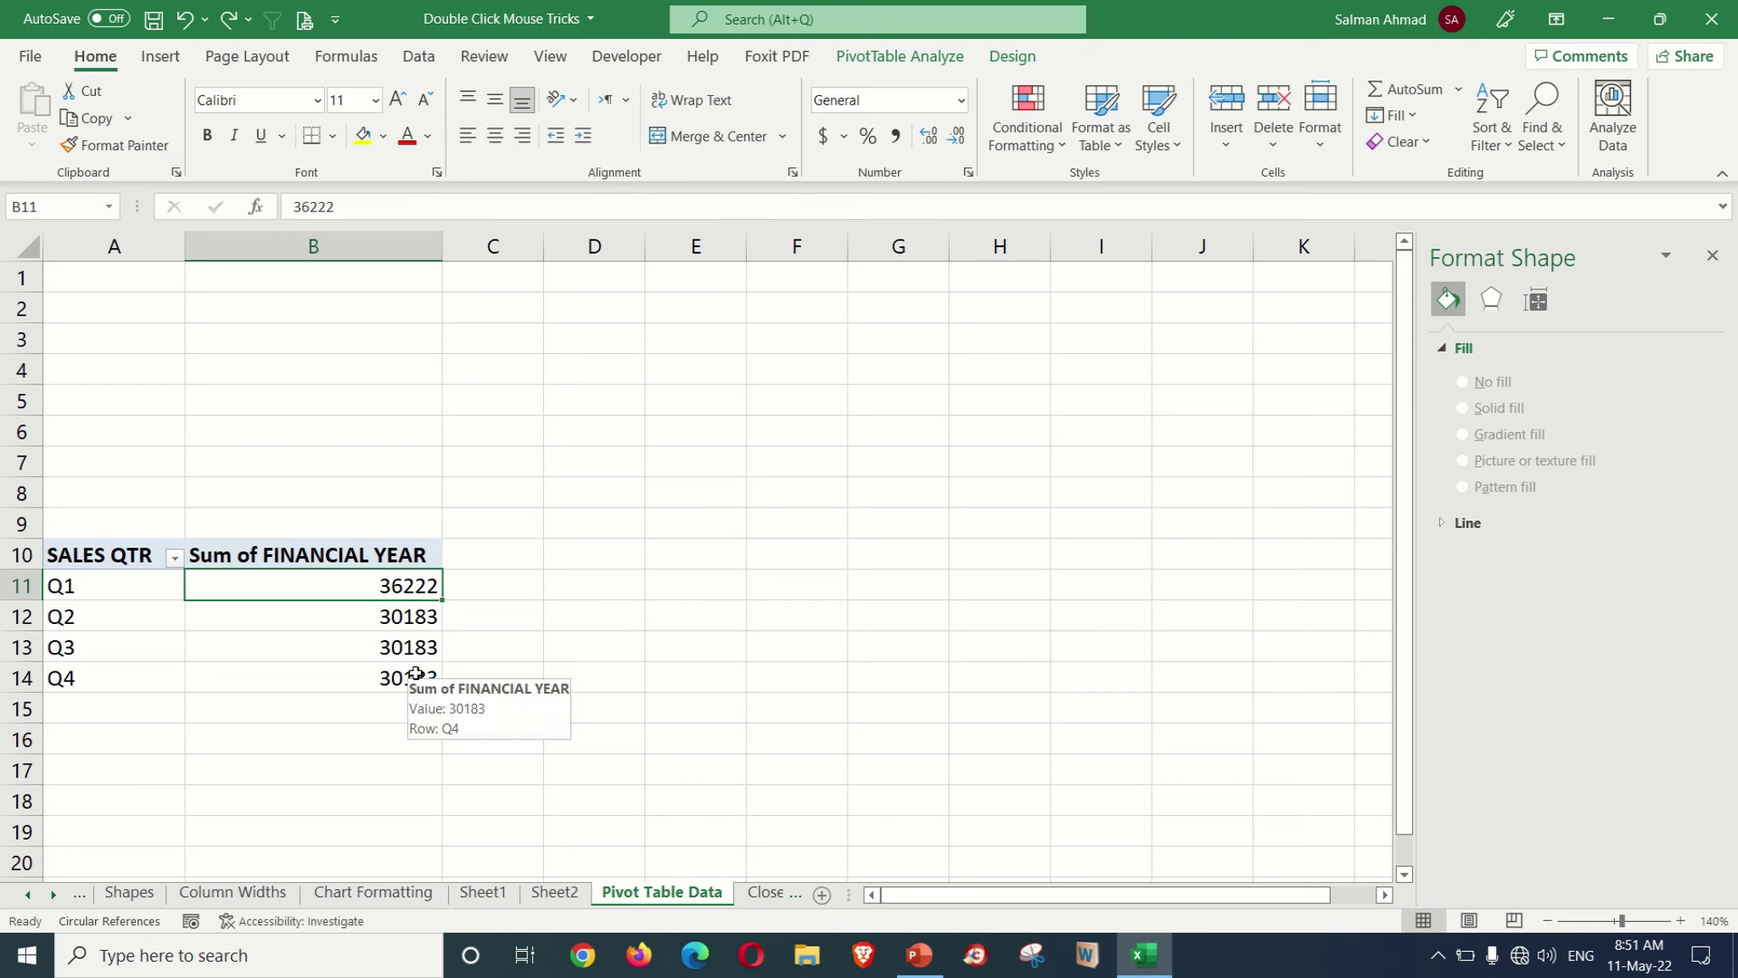
mouse_move(408, 619)
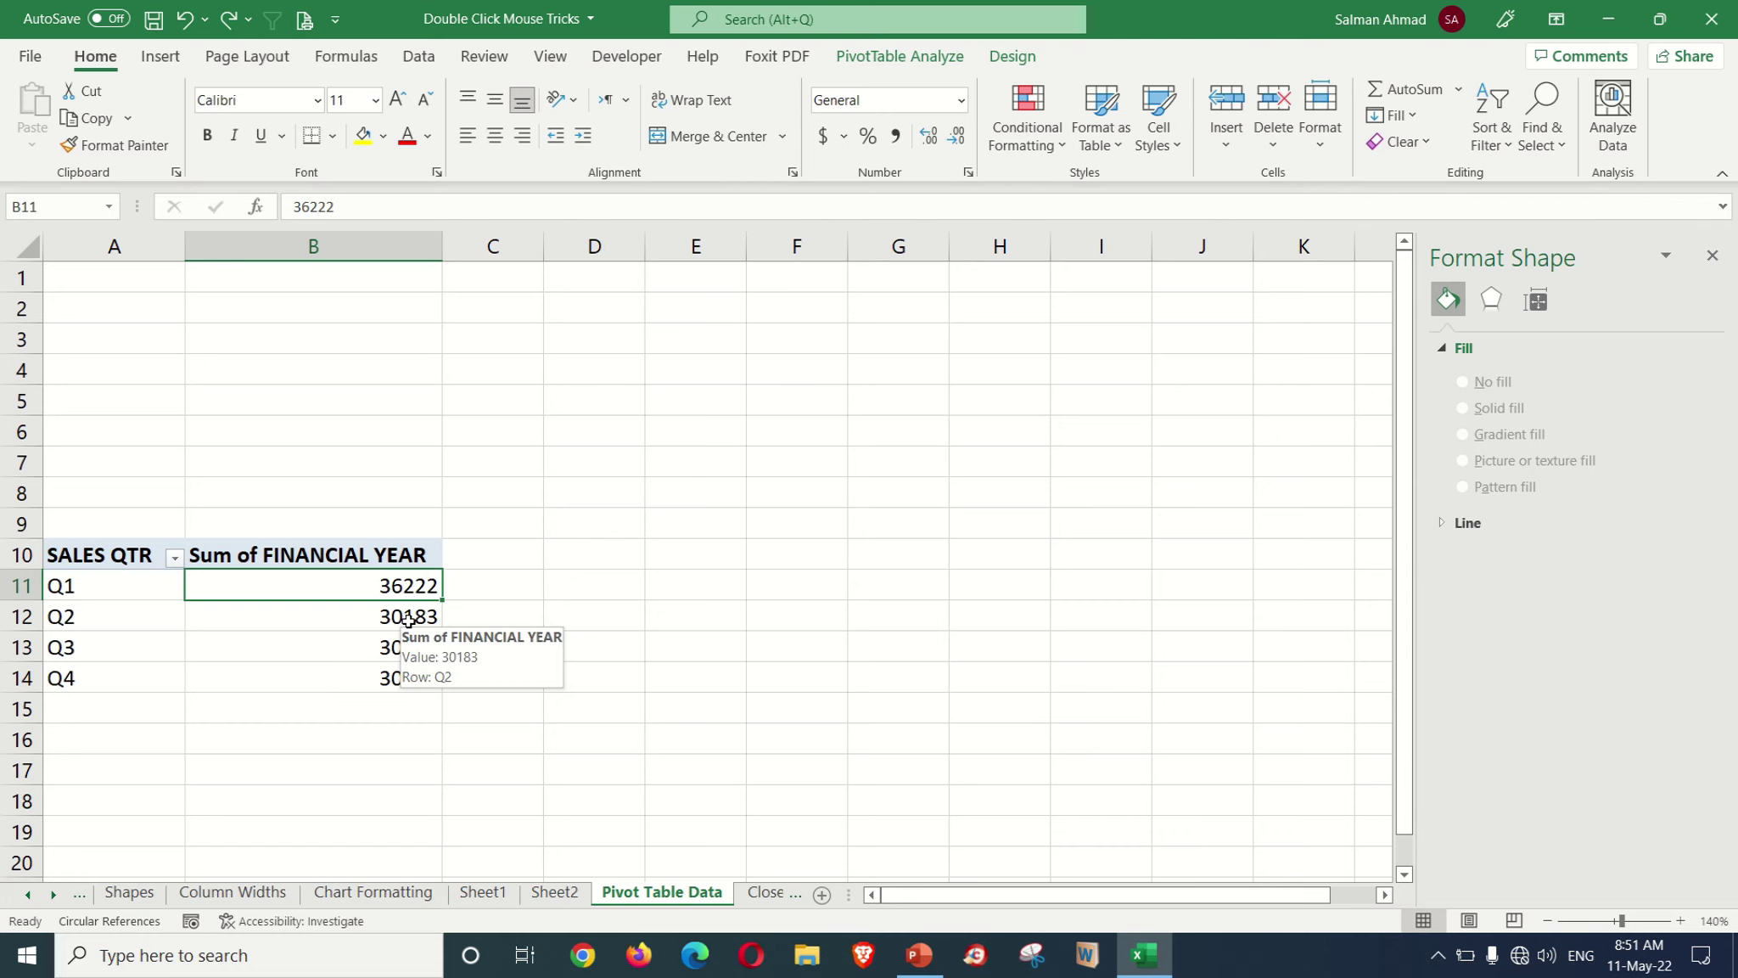
mouse_move(413, 588)
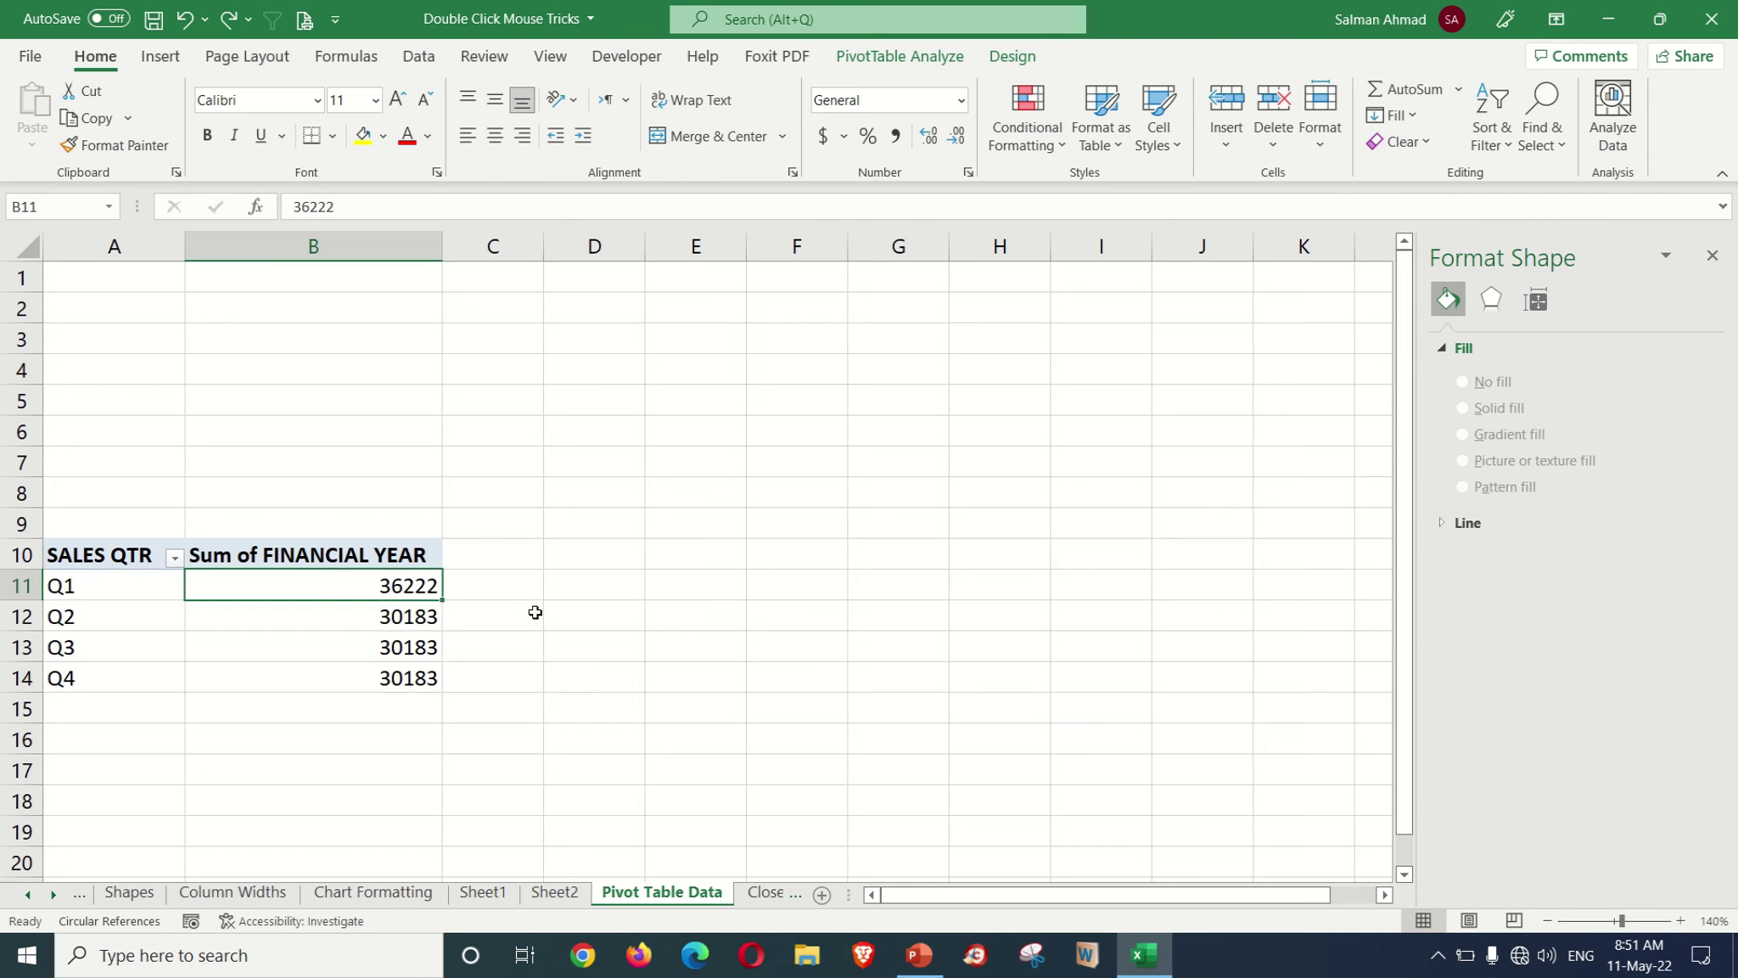
left_click(409, 602)
left_click(406, 590)
left_click(404, 625)
double_click(403, 586)
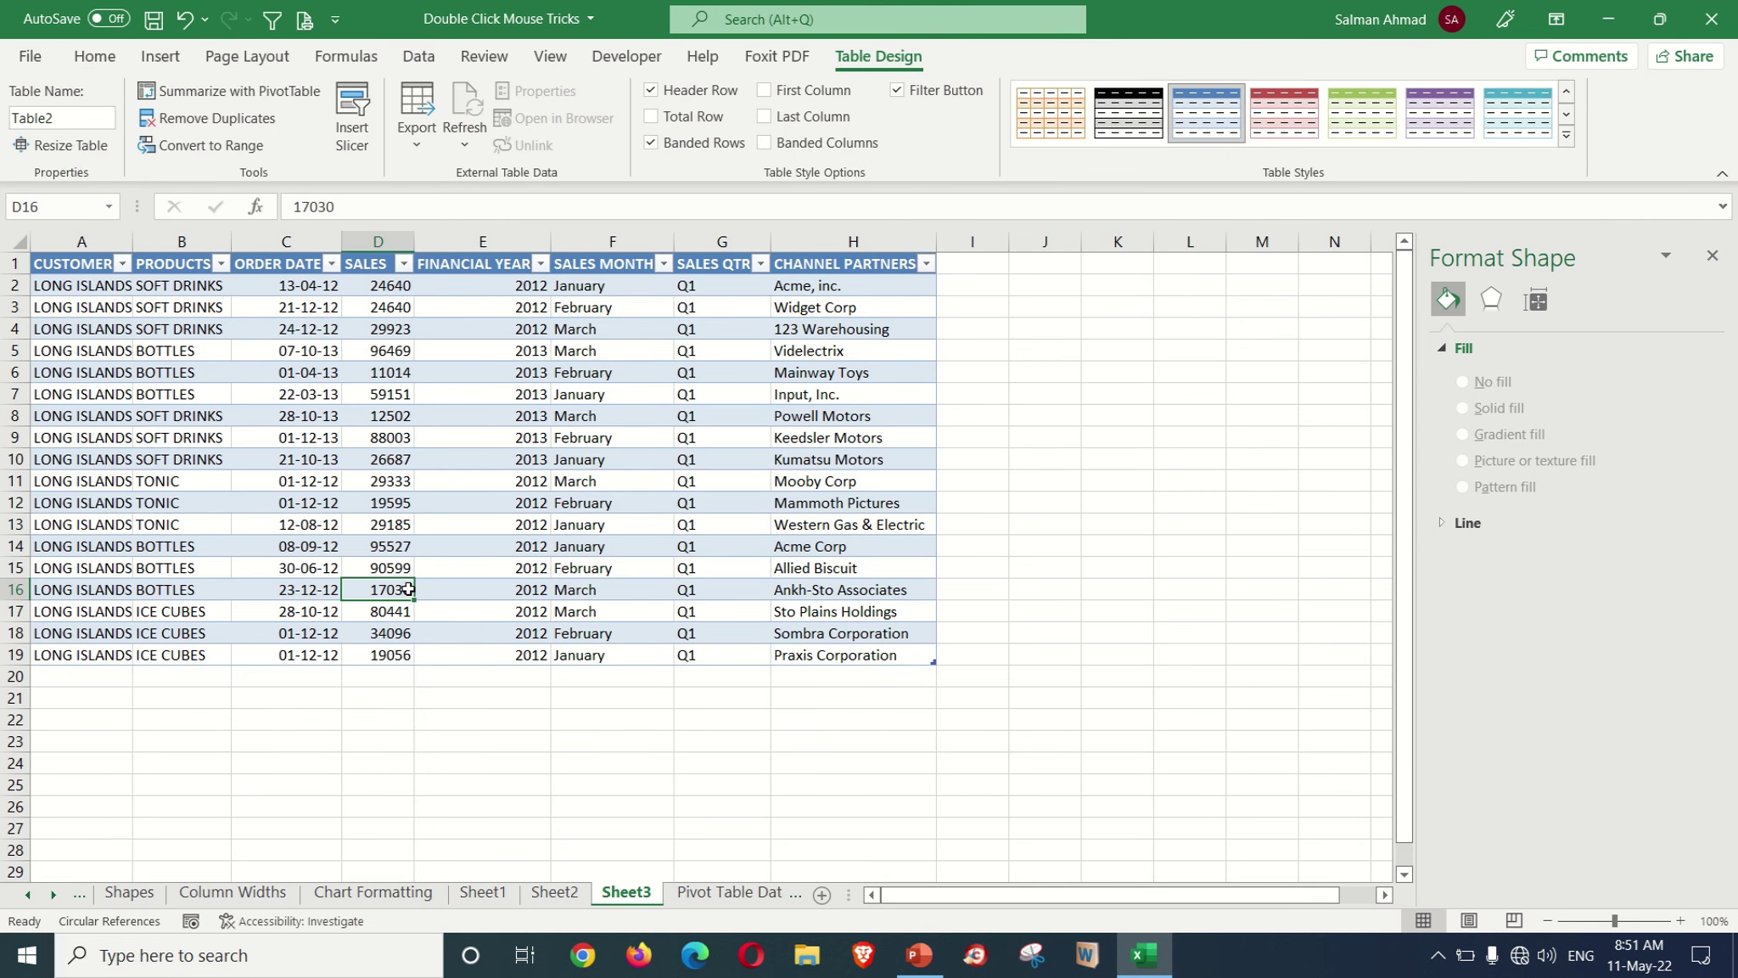
- Go to the Close Workbook sheet and save the workbook
left_click(797, 898)
left_click(792, 896)
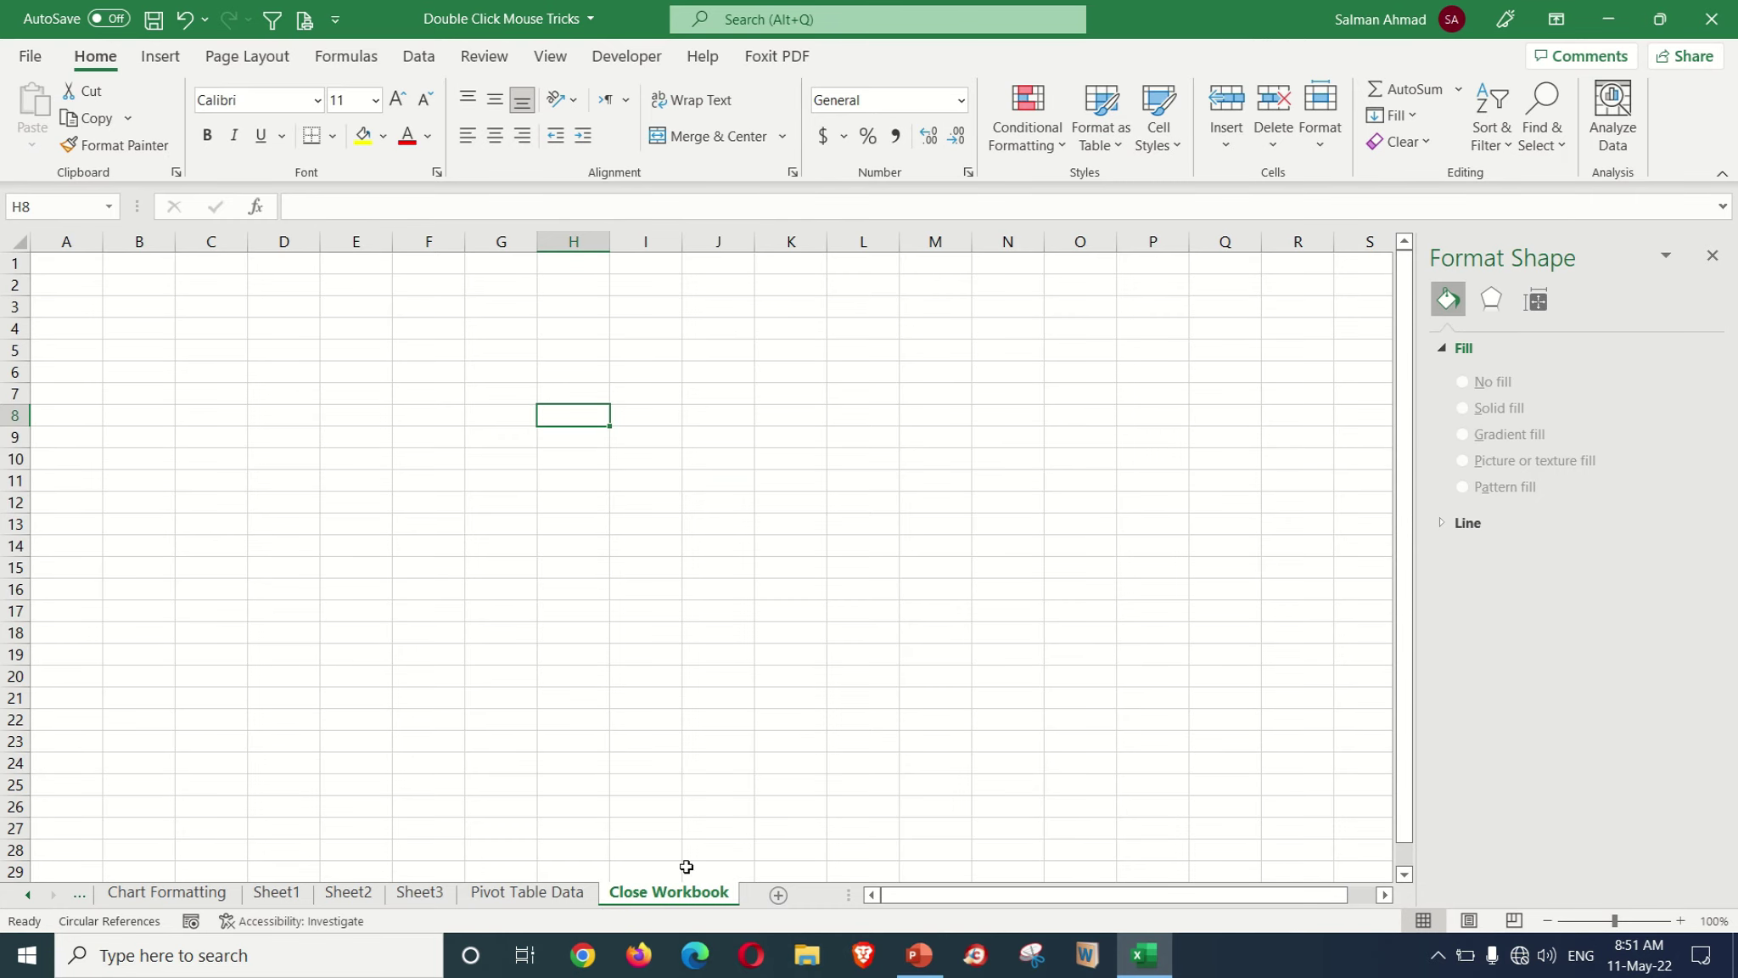
left_click(154, 19)
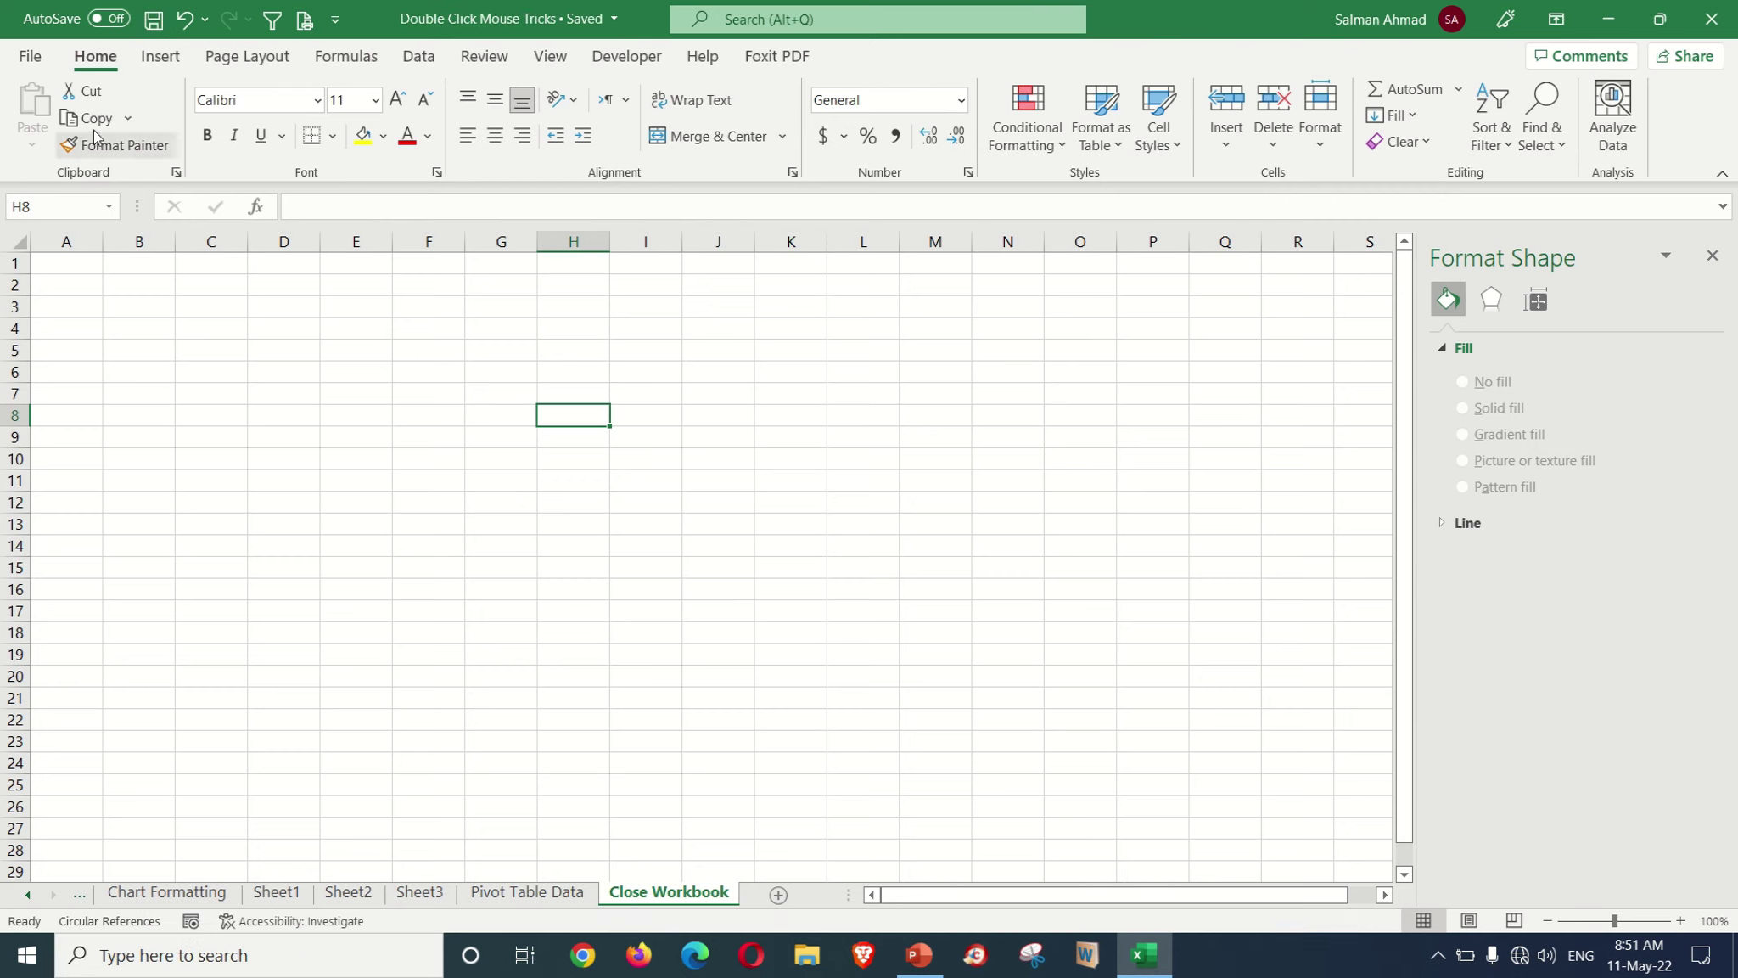
- View the file commands, return to the sheet, and close the workbook directly from its window
left_click(31, 56)
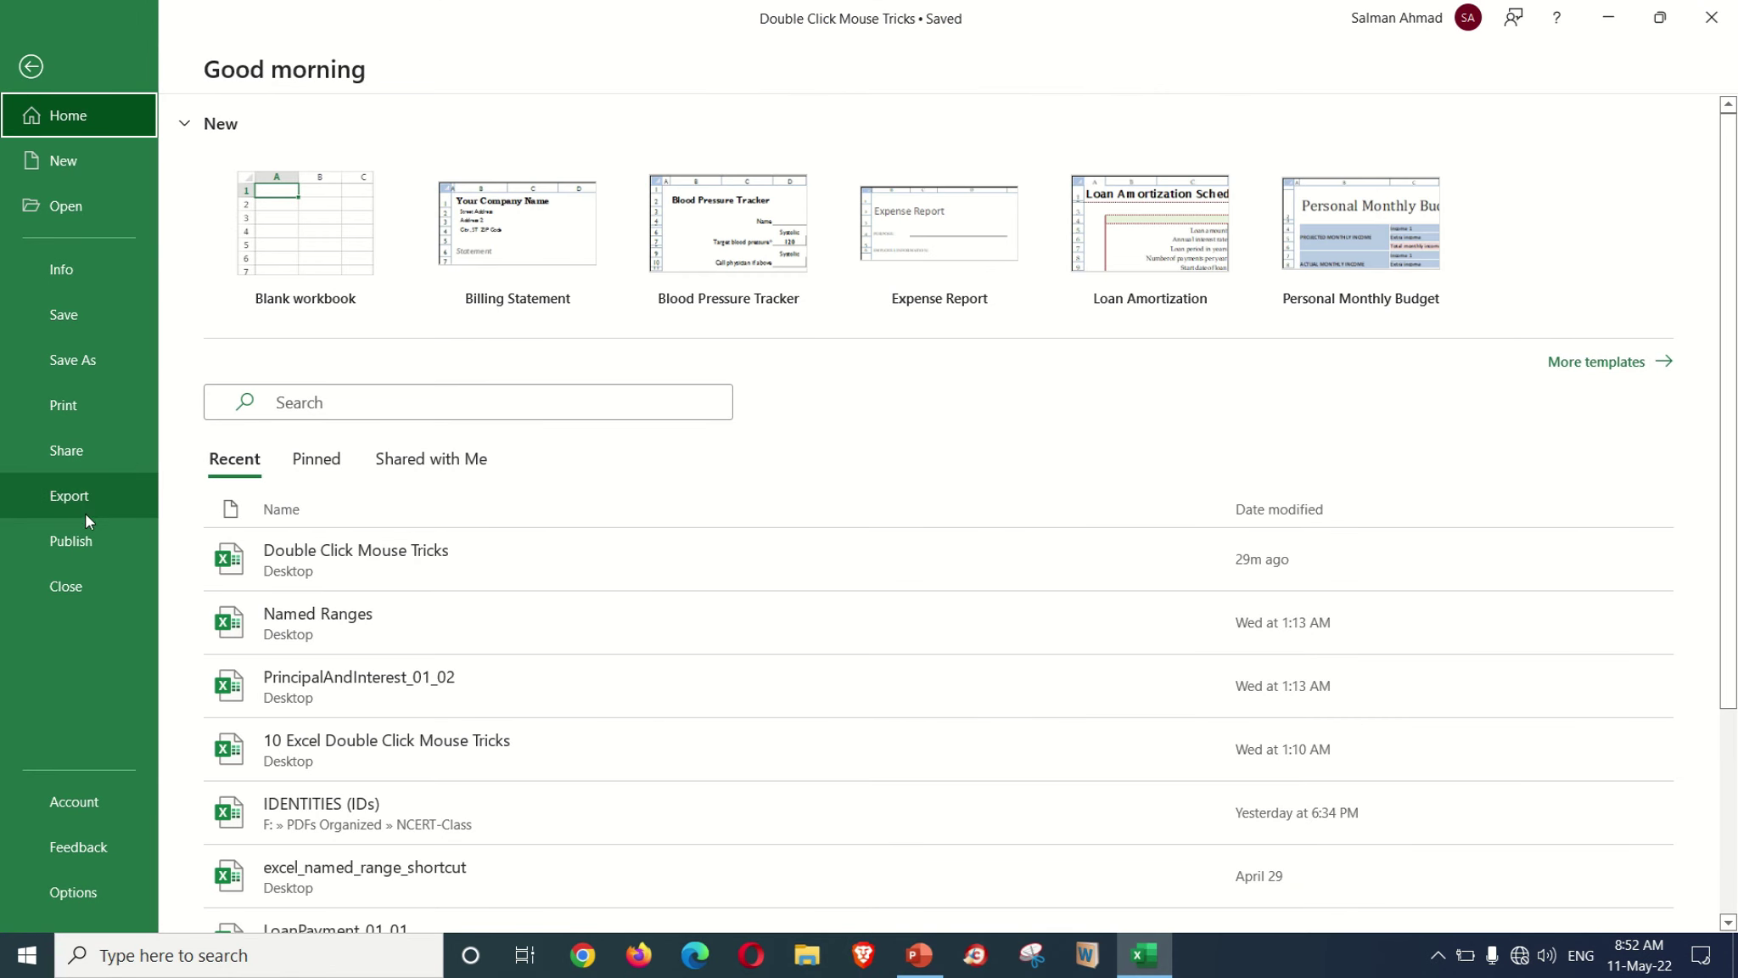
left_click(30, 67)
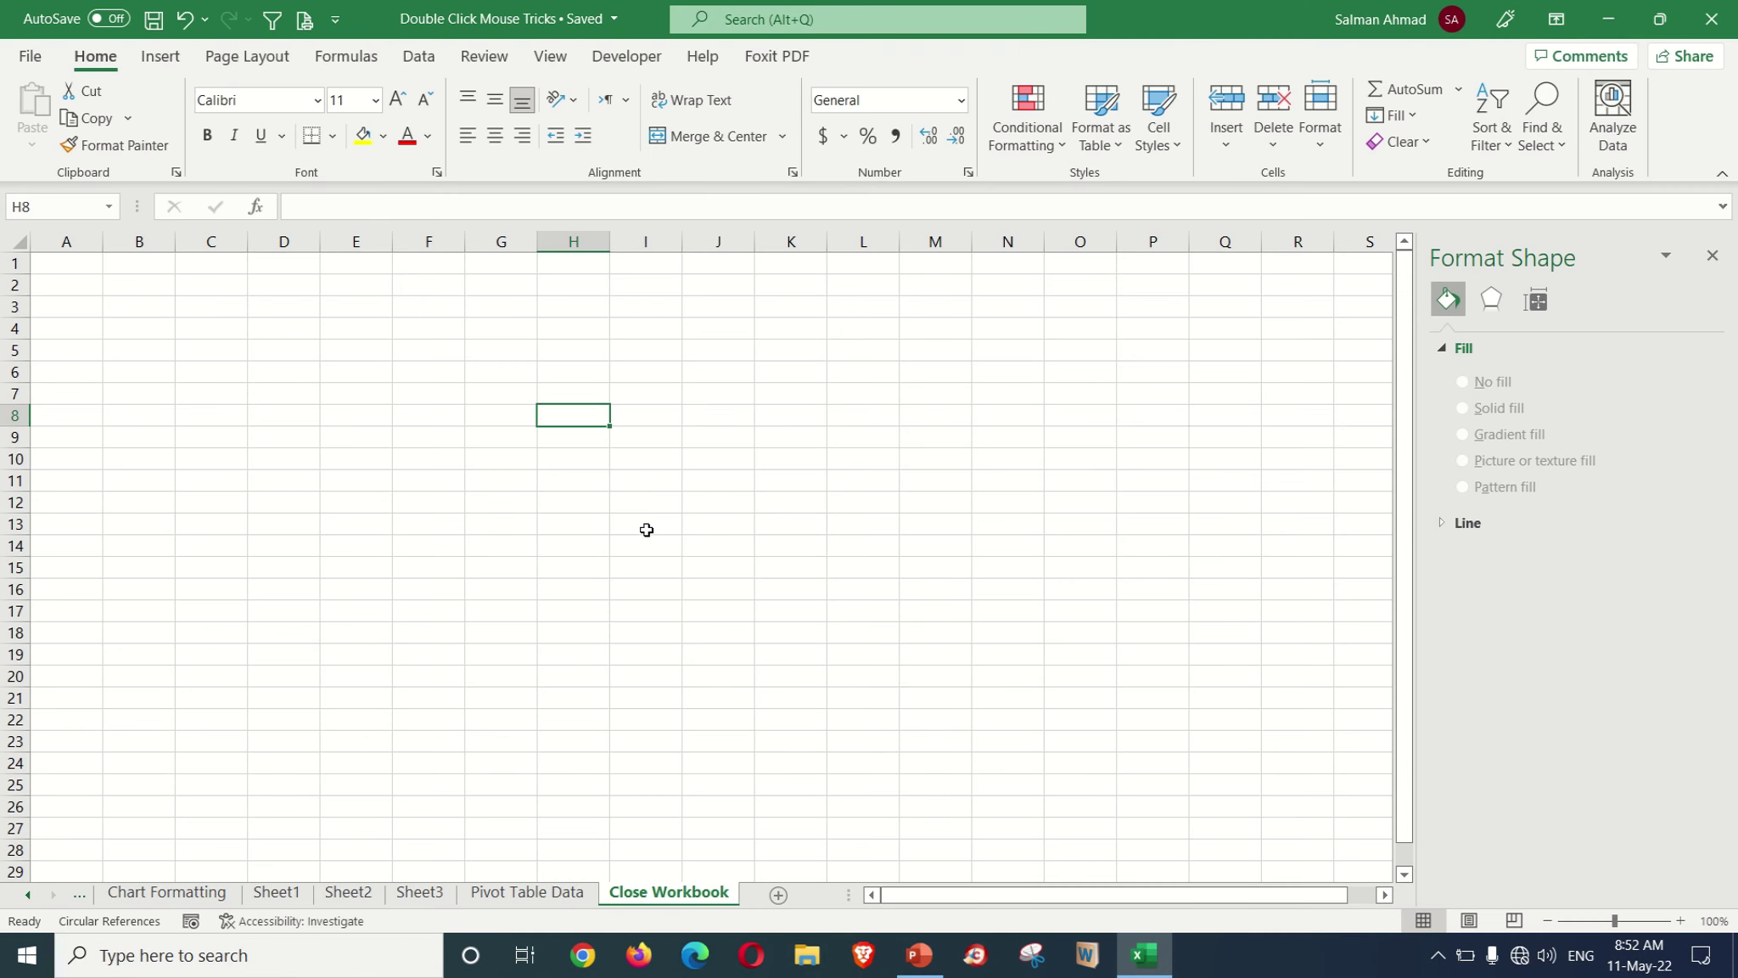
double_click(13, 17)
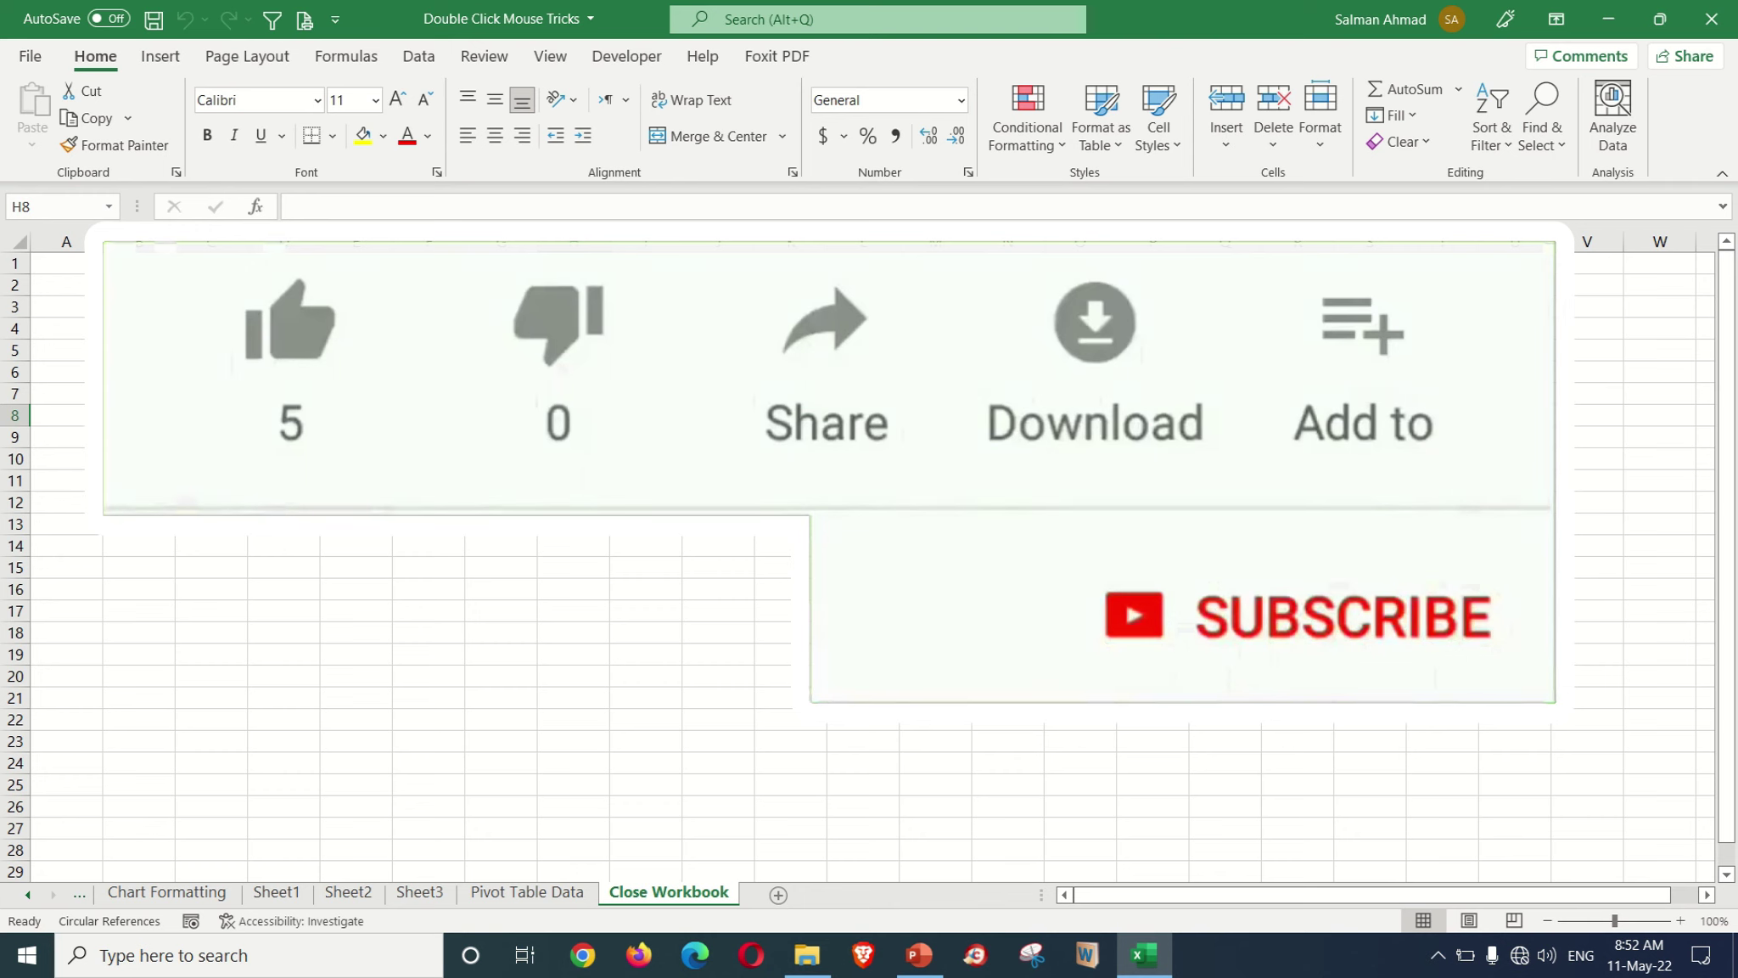
left_click(186, 892)
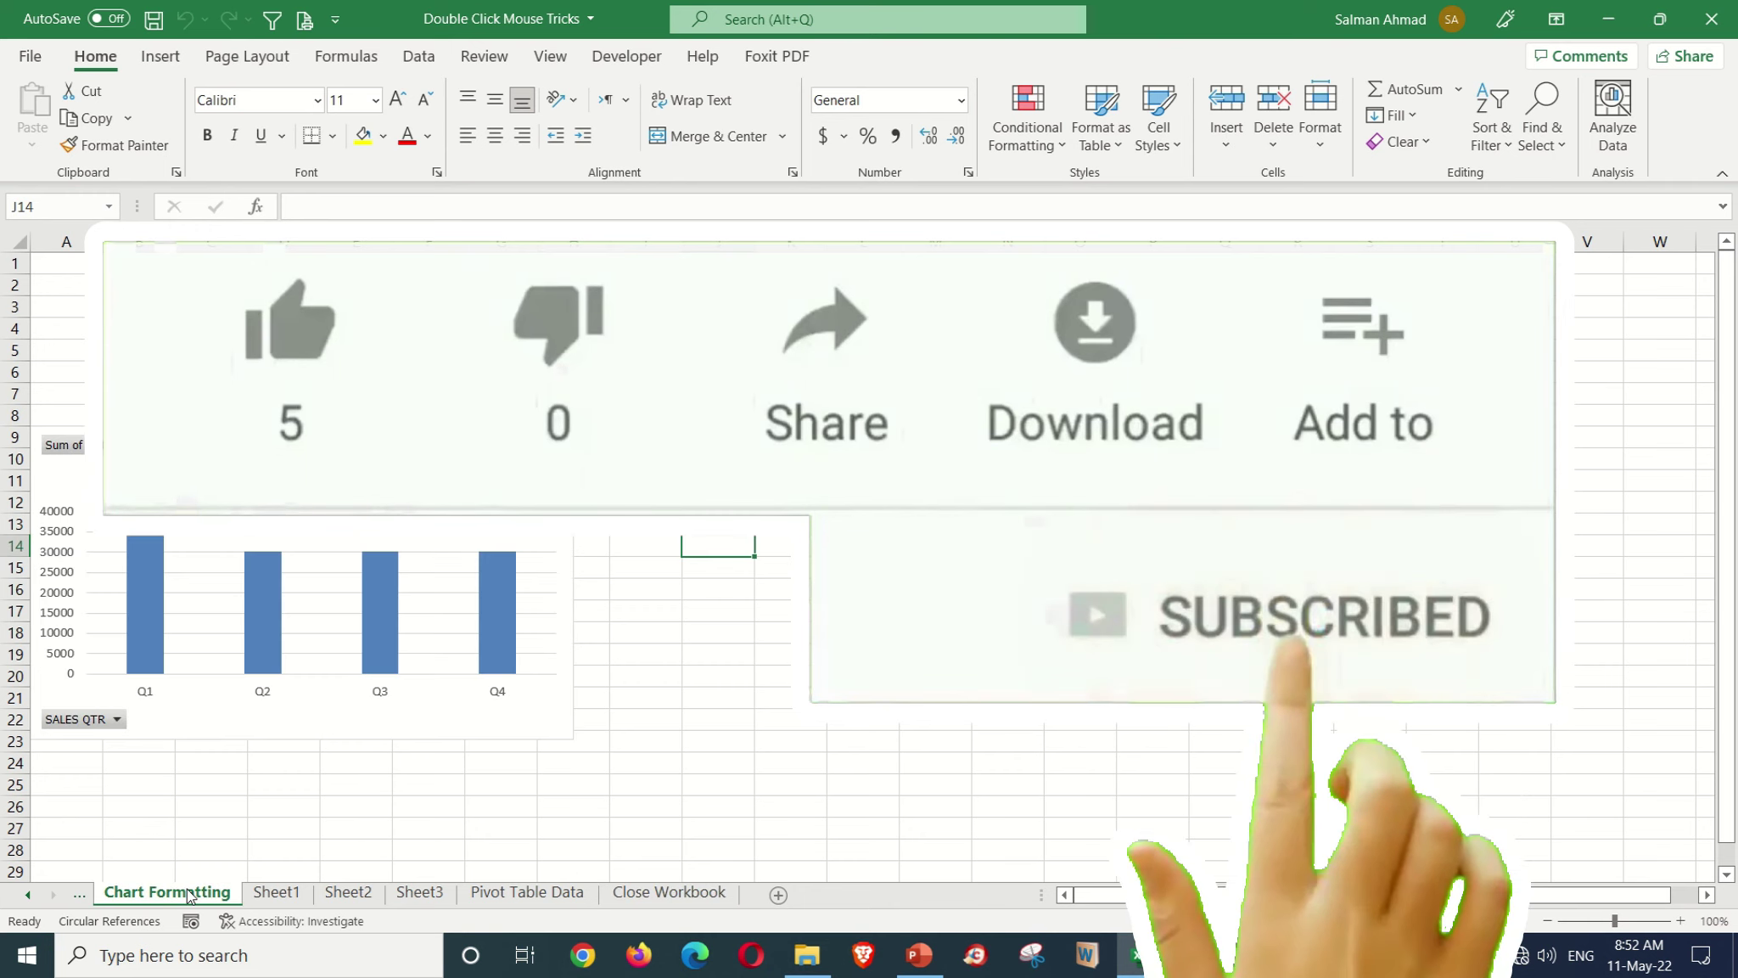
left_click(82, 896)
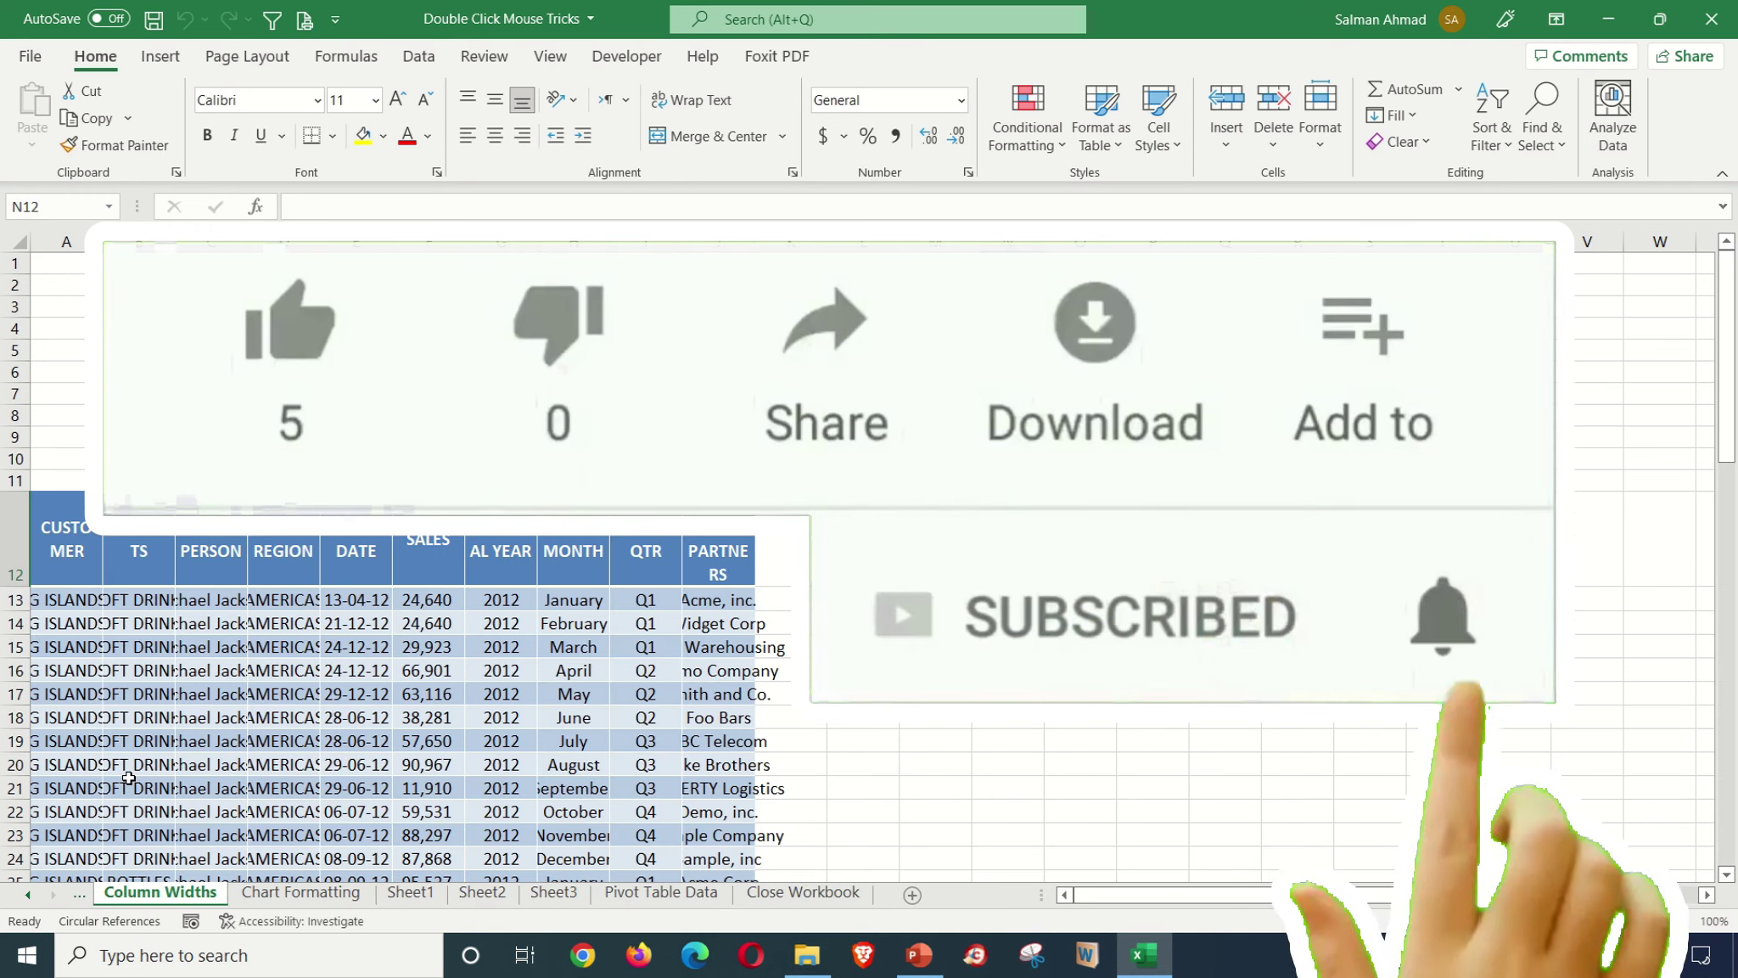